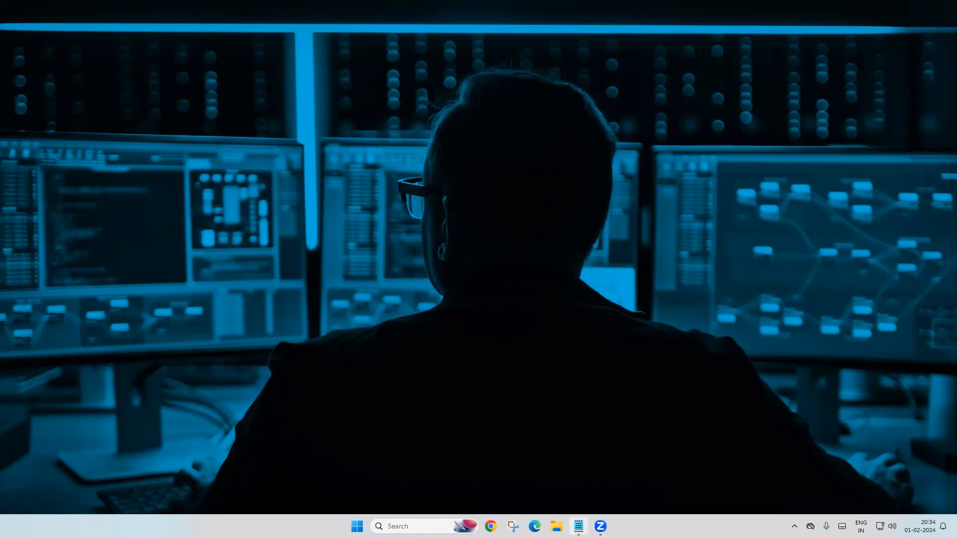
Step: Restore the PNET ISHARE download-links note and launch Google Chrome
left_click(578, 527)
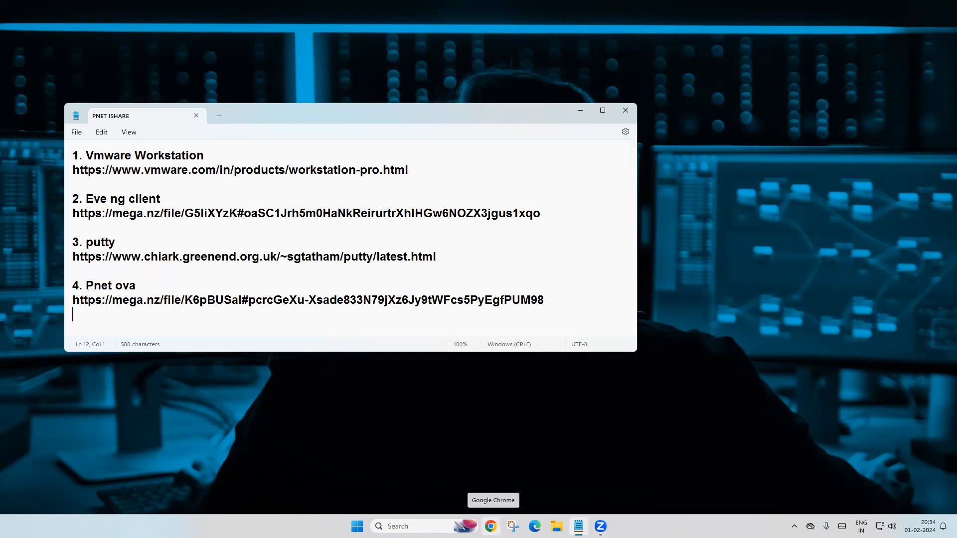
left_click(491, 526)
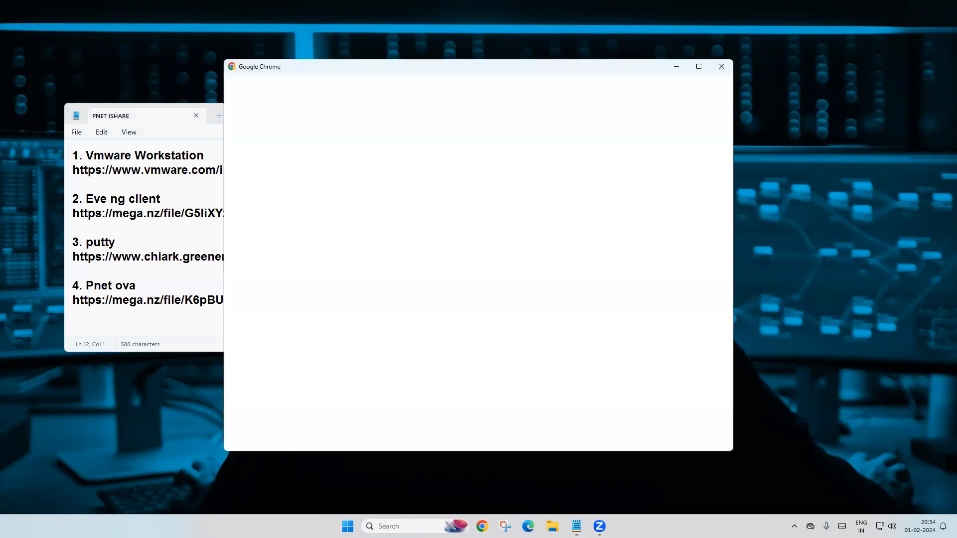
Step: Open Chrome with the first profile, search 'vmware workstation' and browse the Workstation Pro page
left_click(699, 66)
left_click(199, 340)
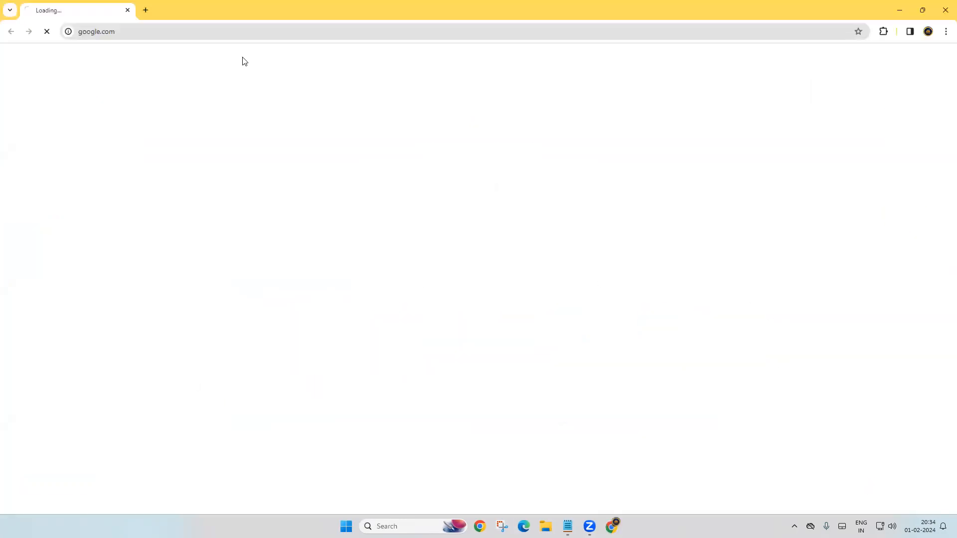
left_click(251, 33)
type("vma")
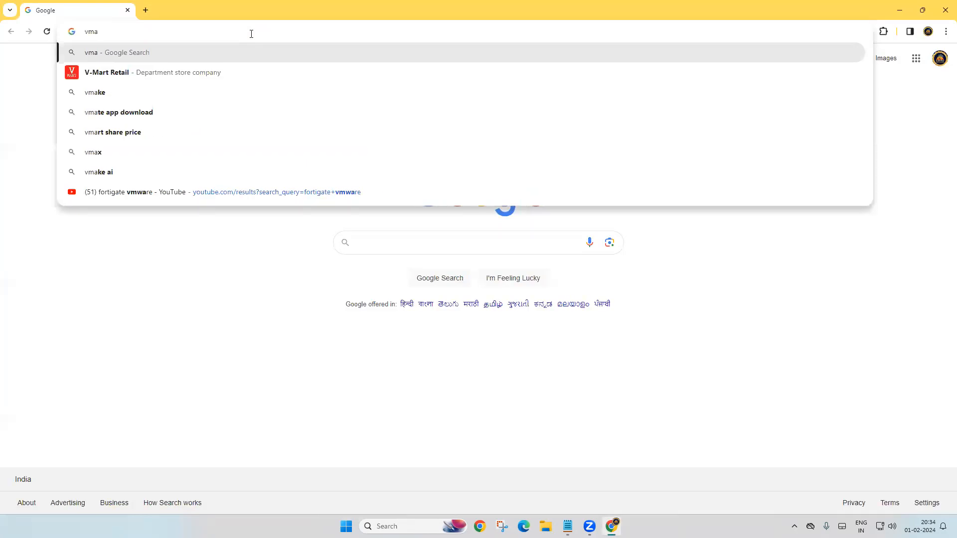
key("BackSpace")
type("ware")
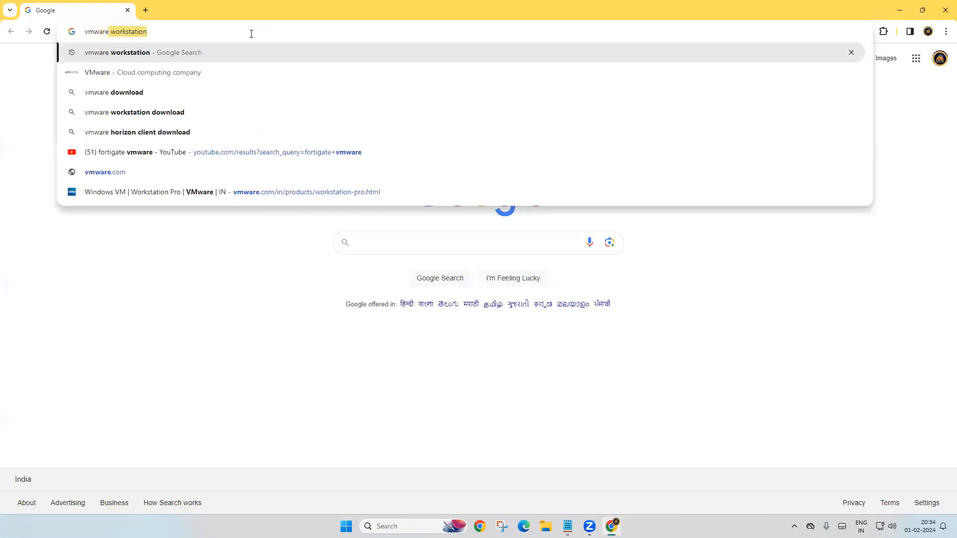
key("Return")
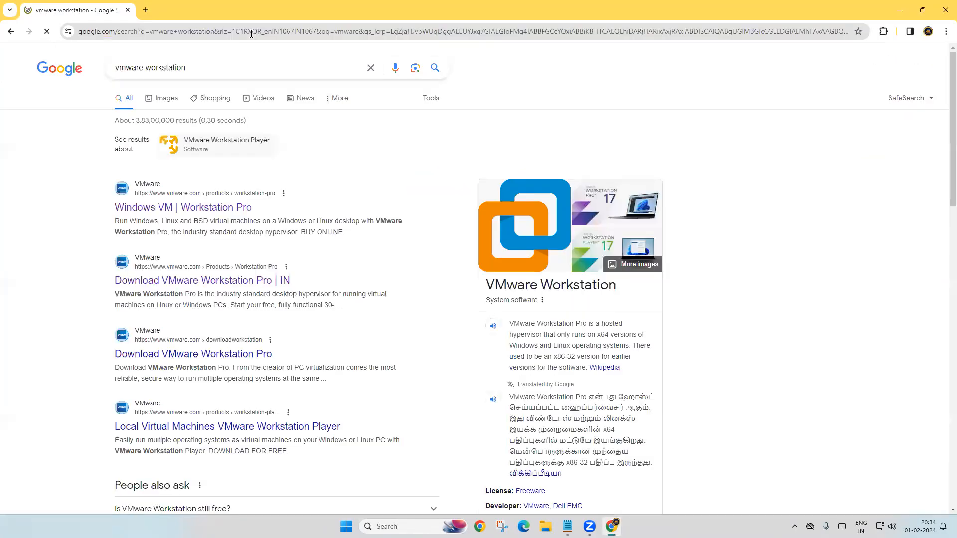
left_click(192, 212)
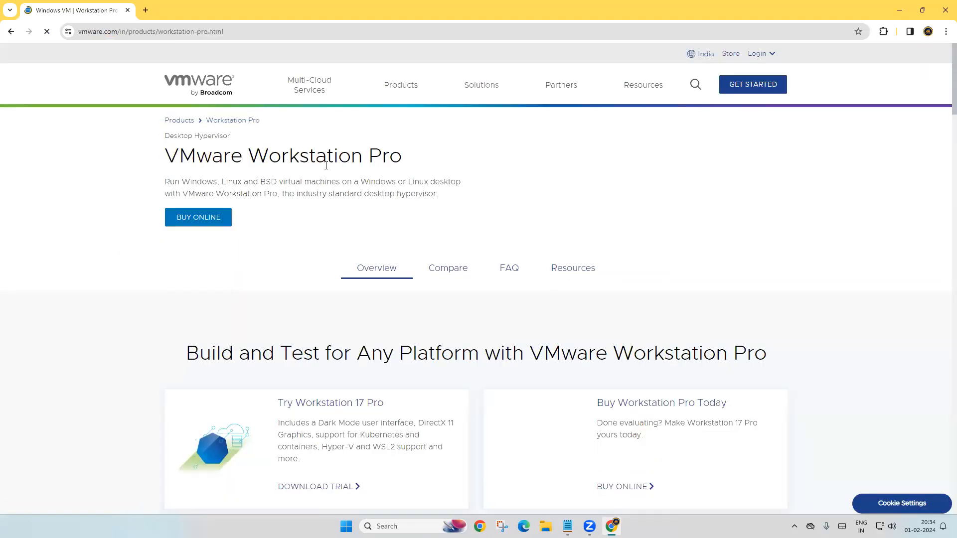
scroll(410, 174, "down", 1)
scroll(397, 256, "down", 4)
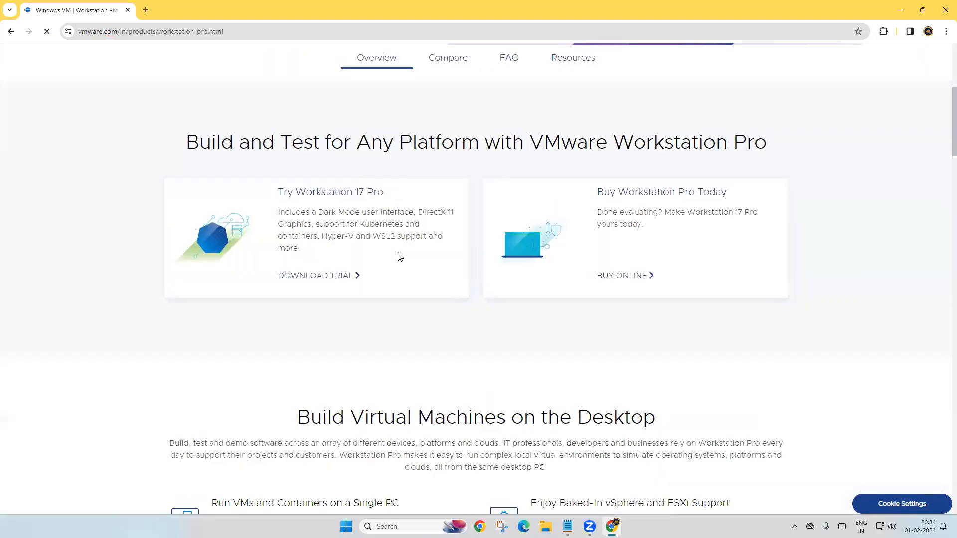
scroll(397, 256, "up", 5)
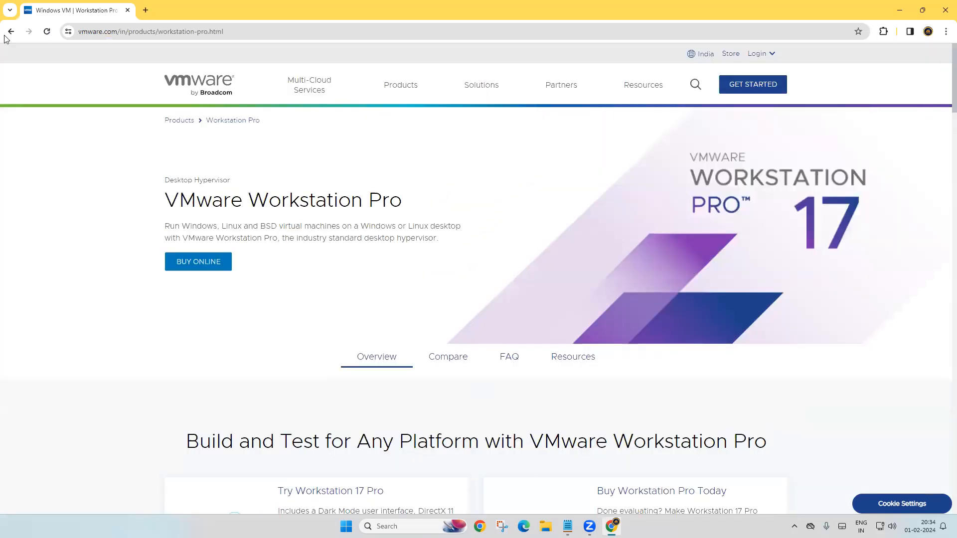
Step: Refine the search to 'vmware workstation pro', open the Workstation 17 Pro download page, and restore the notes
left_click(11, 32)
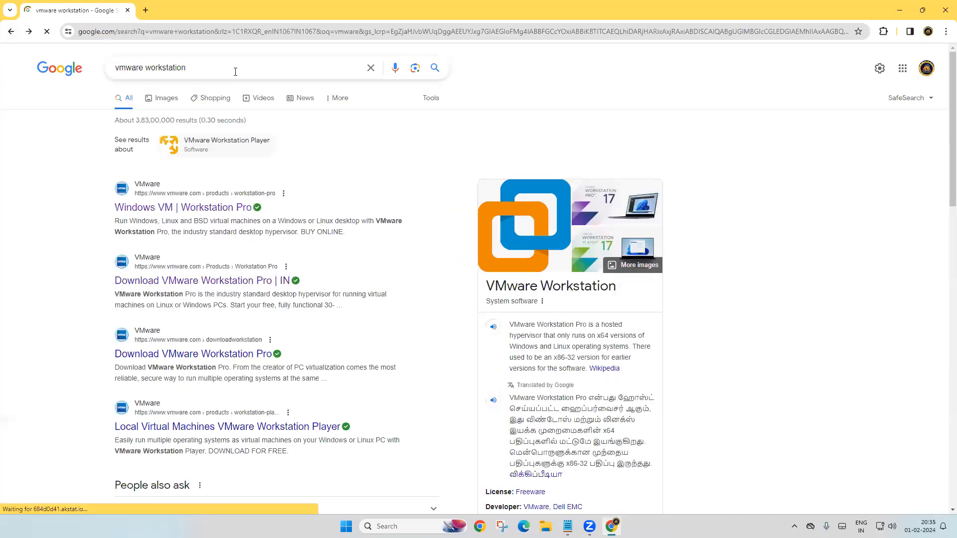
left_click(235, 68)
key("BackSpace")
key("BackSpace")
key("BackSpace")
key("BackSpace")
key("BackSpace")
key("BackSpace")
key("BackSpace")
key("BackSpace")
key("BackSpace")
key("BackSpace")
key("BackSpace")
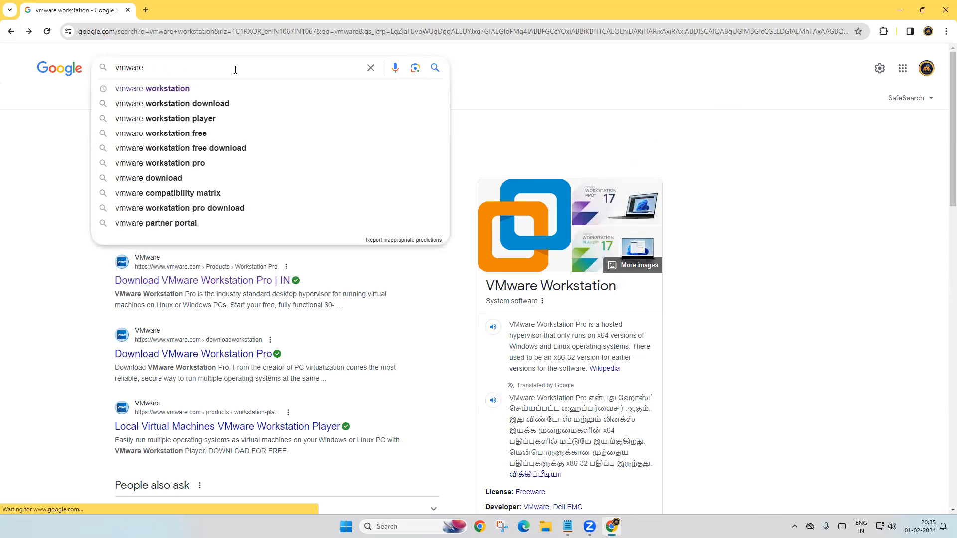
key("Down")
key("Down")
key("Down")
key("Down")
key("Down")
key("Down")
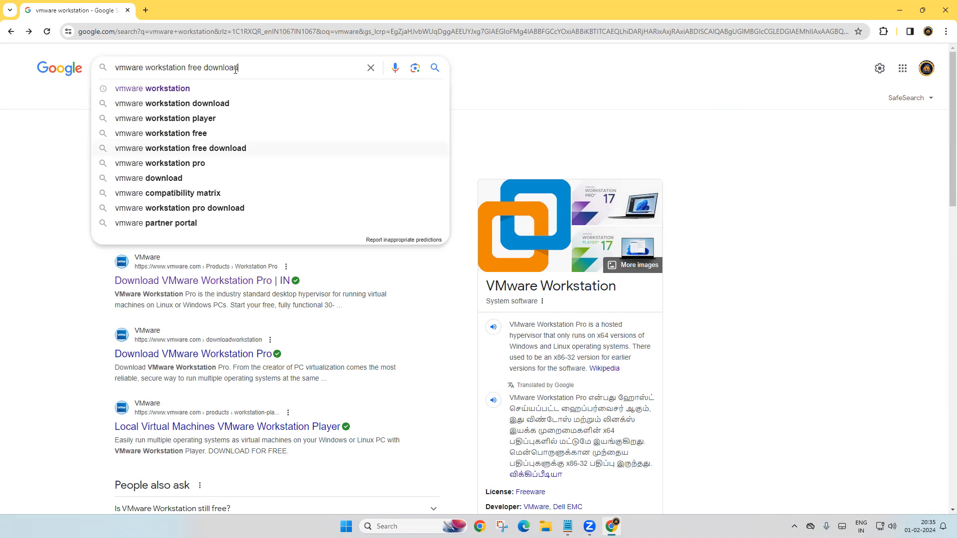
key("Return")
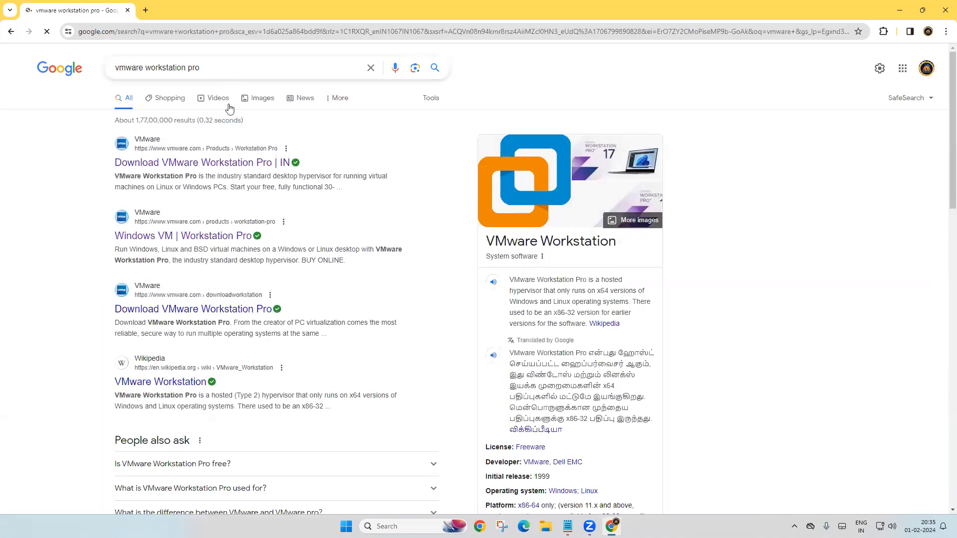
left_click(223, 168)
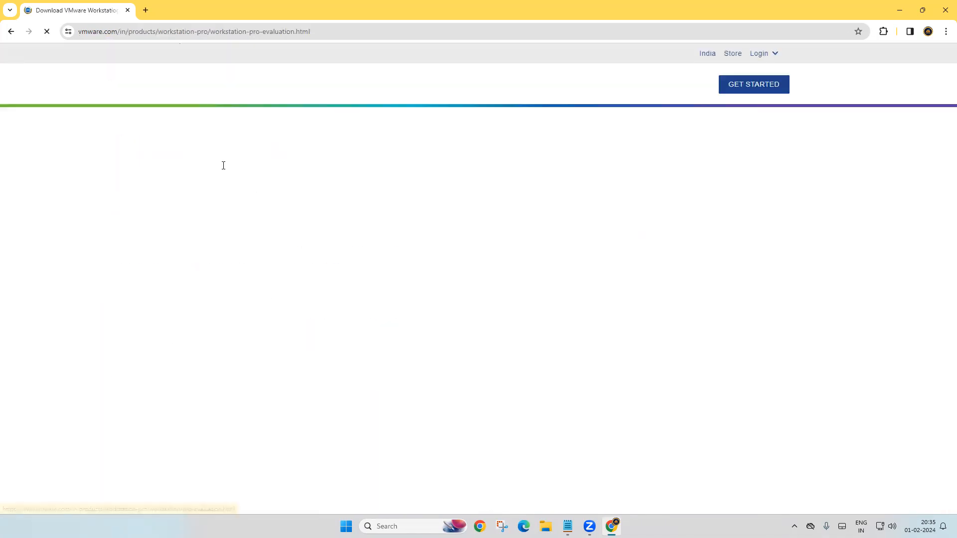
scroll(453, 376, "down", 5)
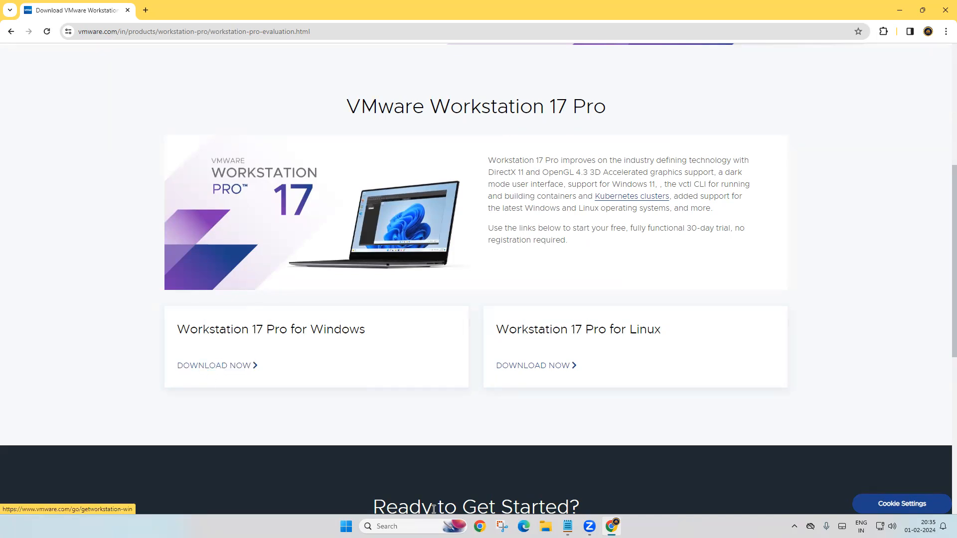
left_click(567, 526)
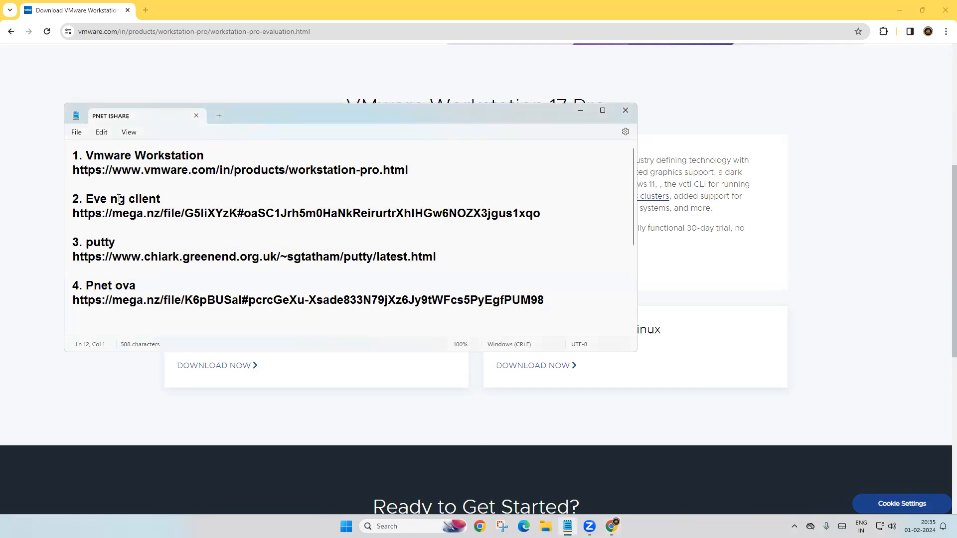
Step: Search 'eveng' and scroll the EVE-NG download page to the Windows Client Side integration packs, then restore the notes
left_click(580, 110)
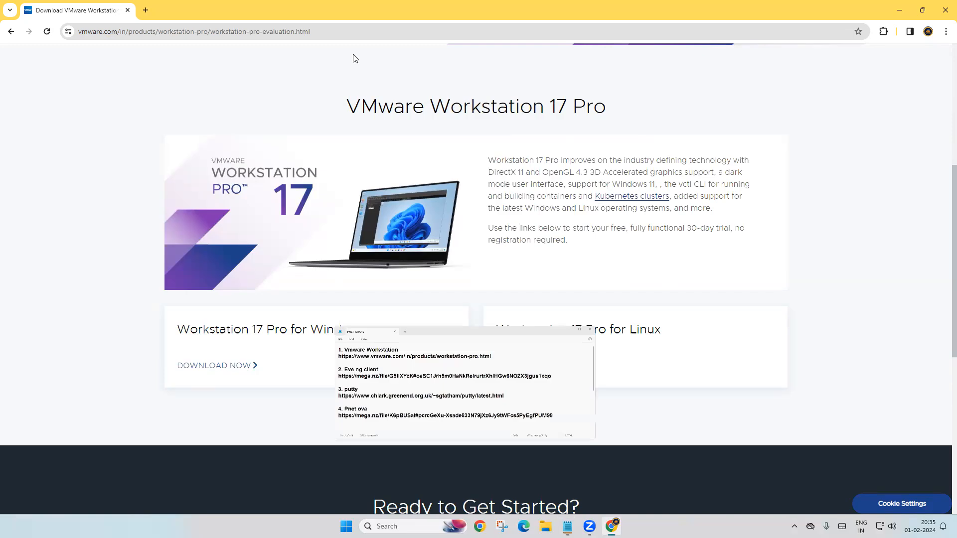
left_click(281, 33)
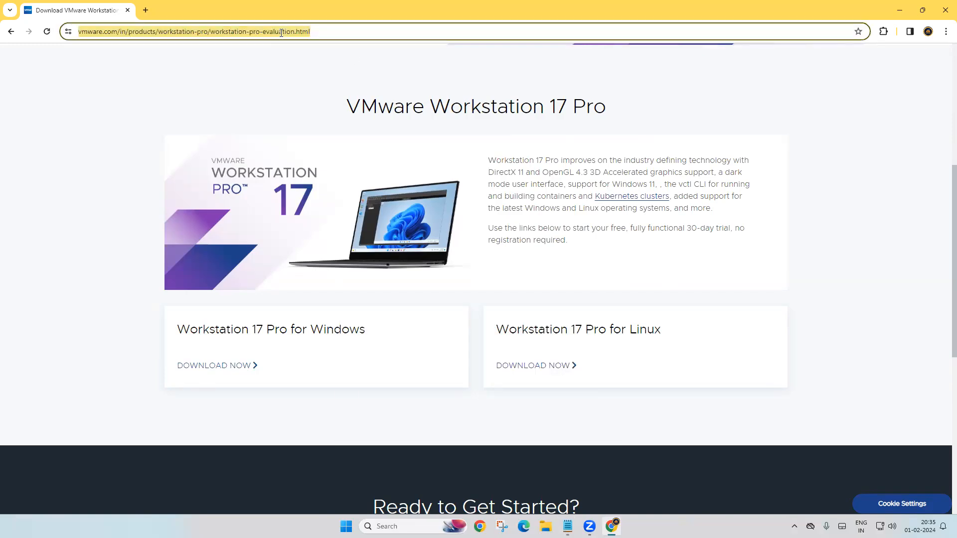
type("e")
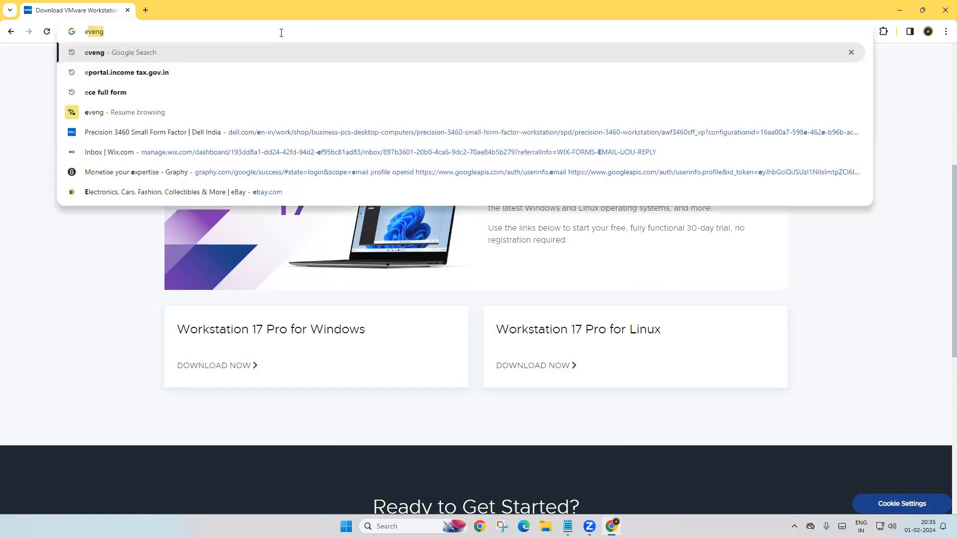
key("Return")
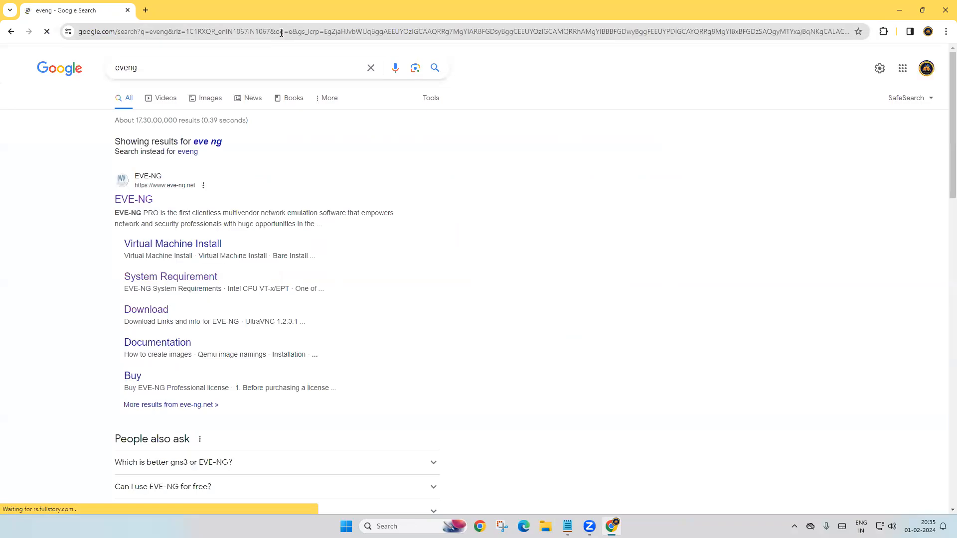
left_click(142, 202)
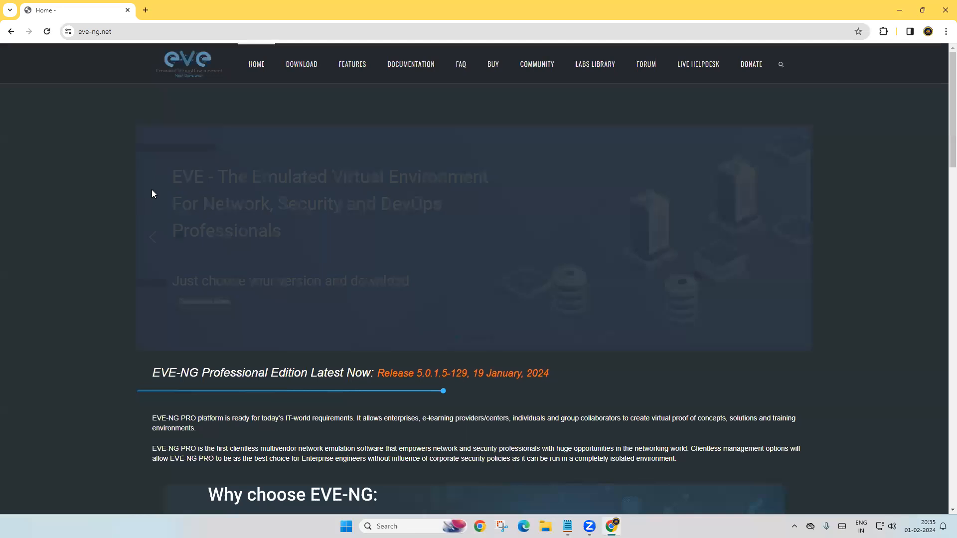
left_click(306, 73)
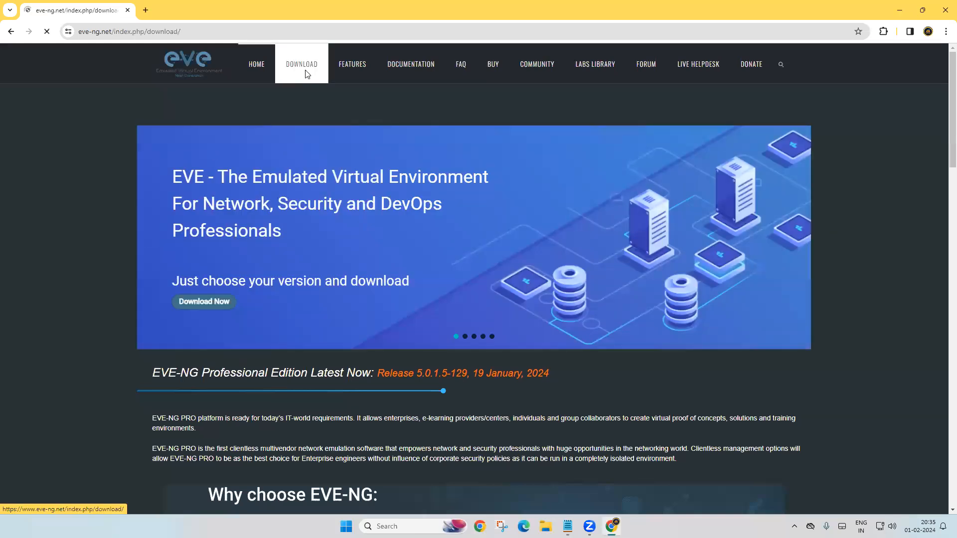
scroll(324, 329, "down", 10)
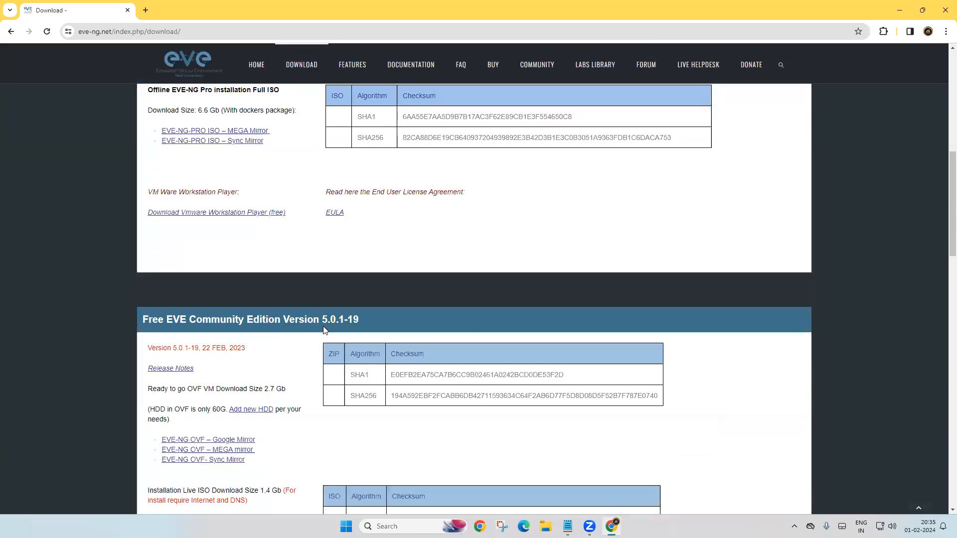
scroll(323, 330, "down", 8)
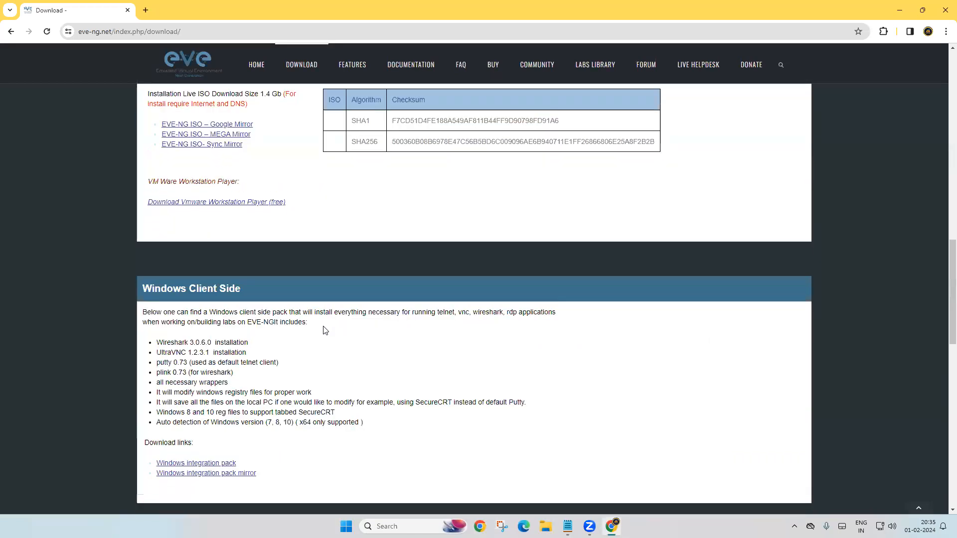
scroll(325, 330, "down", 1)
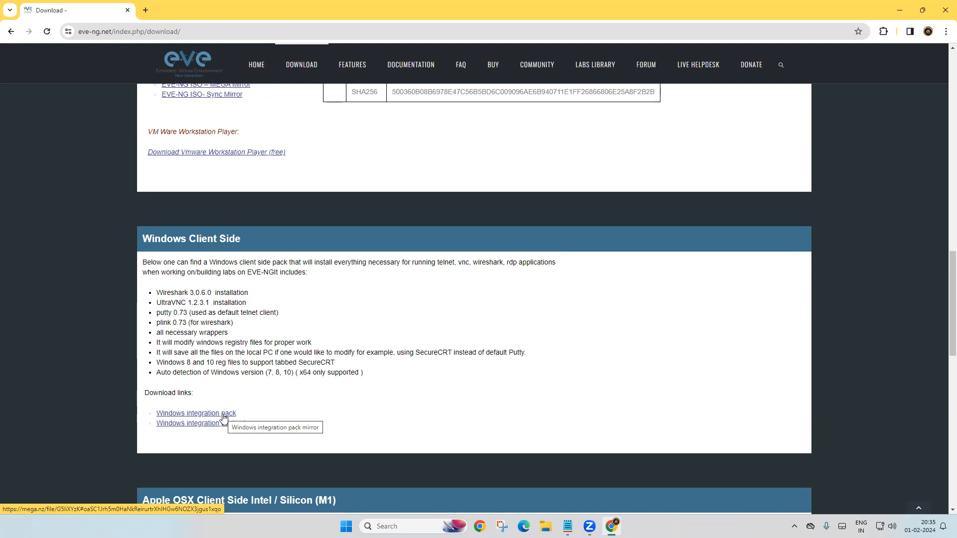
left_click(567, 526)
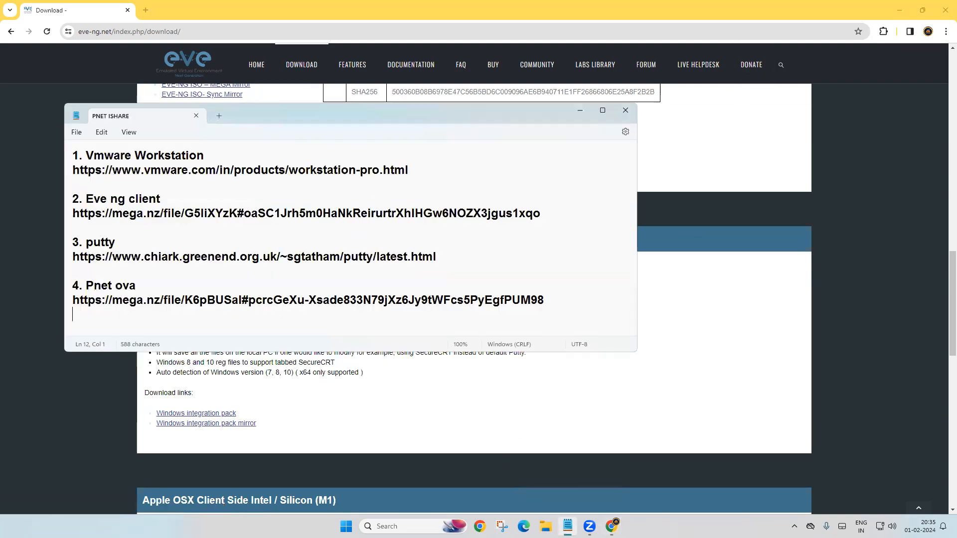
Step: In a new tab, search 'putty' and open the PuTTY latest release (0.80) download page
left_click(145, 10)
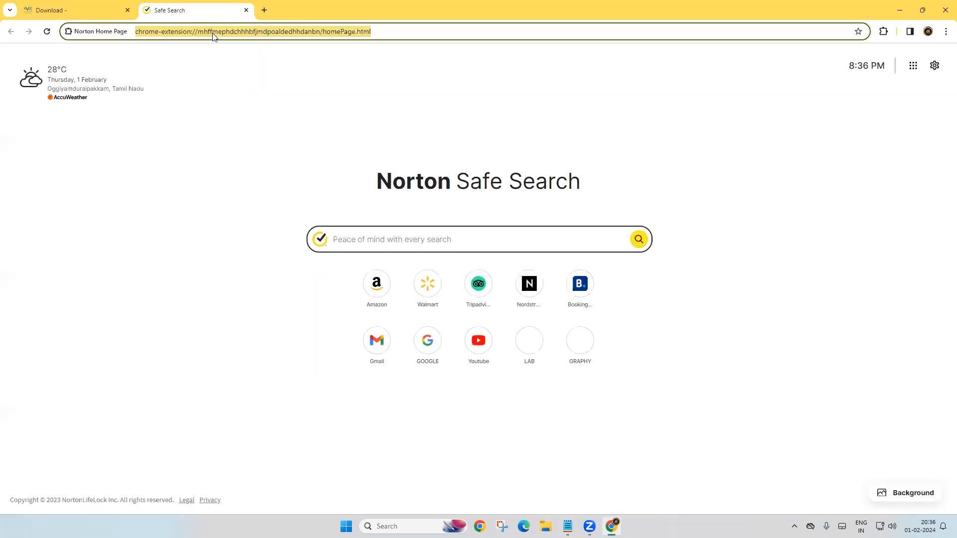
type("putty download")
key("Return")
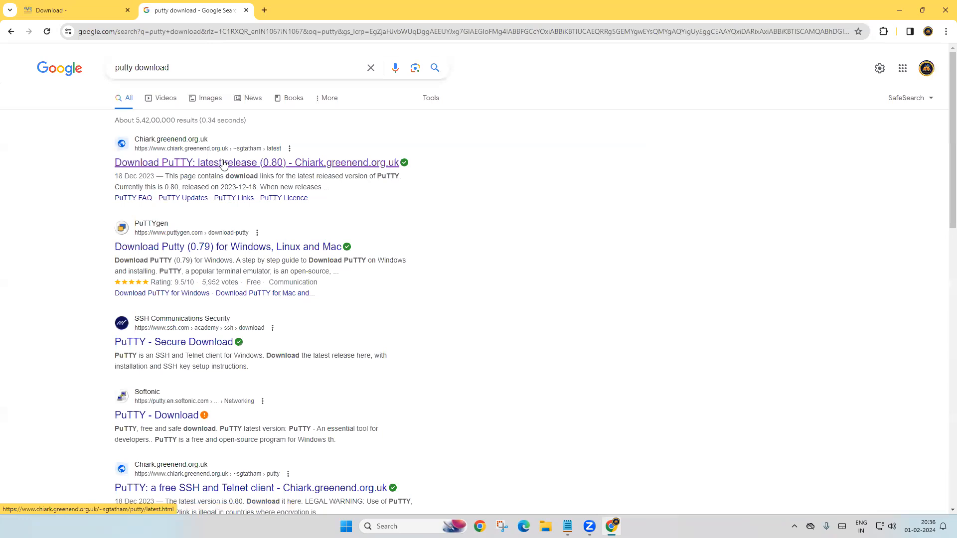
left_click(223, 164)
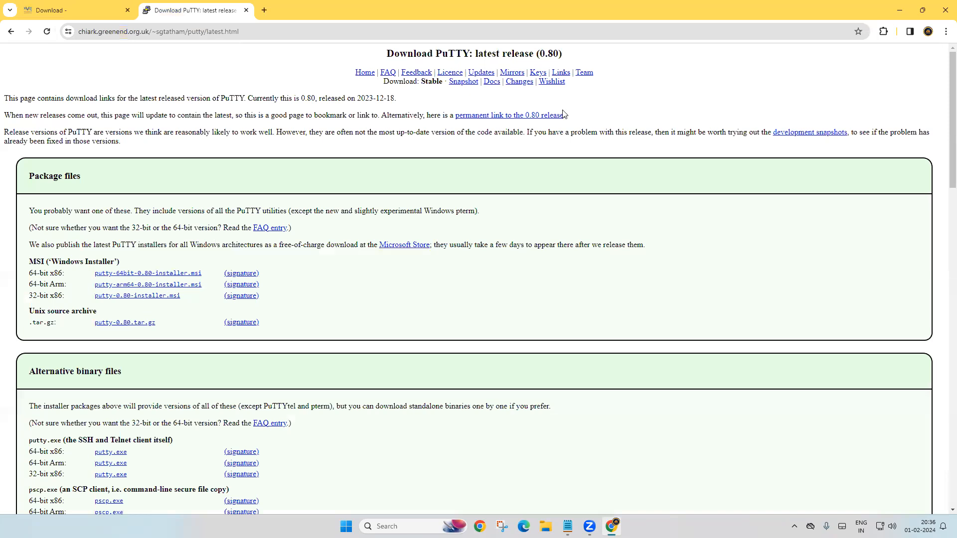
Step: Check the EVE-NG tab and the download-links note, then return to the PuTTY tab's address bar
left_click(54, 11)
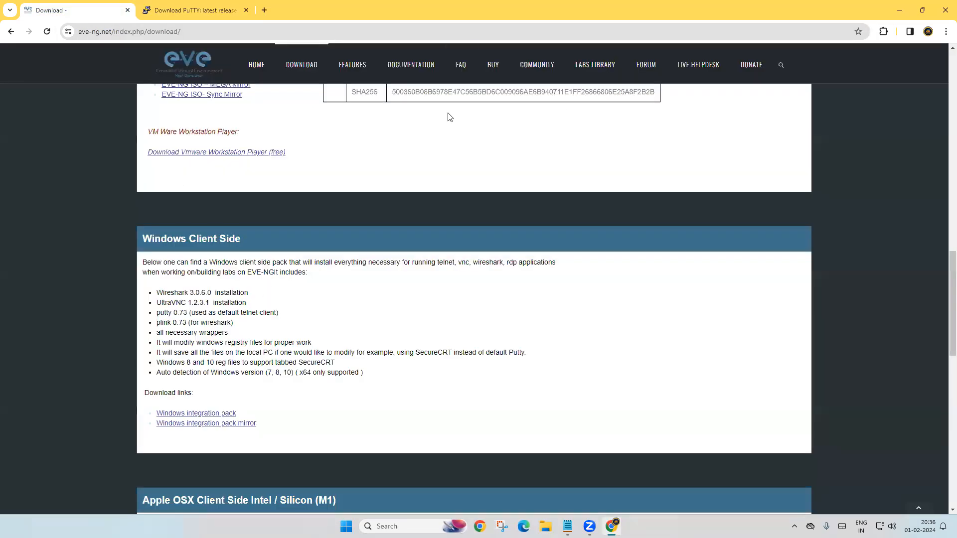
left_click(568, 526)
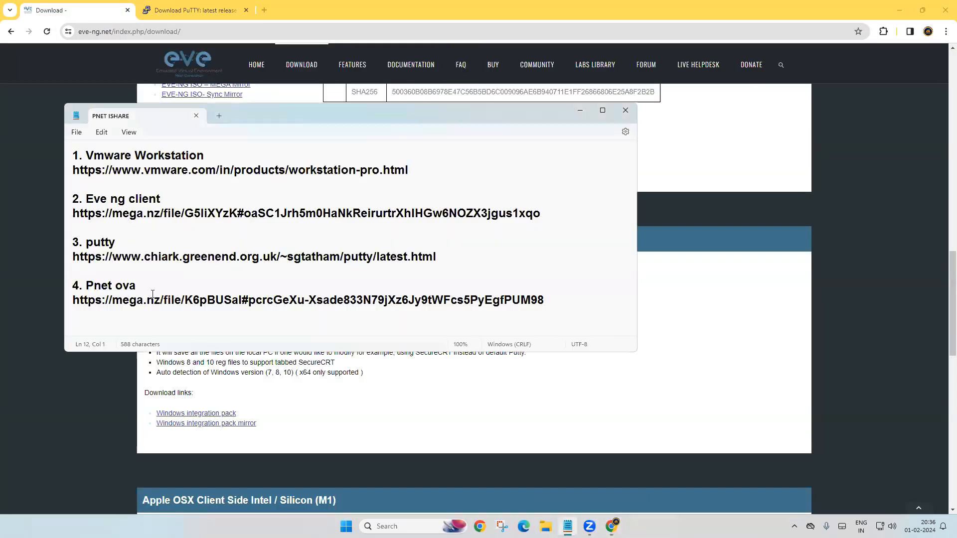
left_click(579, 110)
left_click(209, 11)
left_click(300, 34)
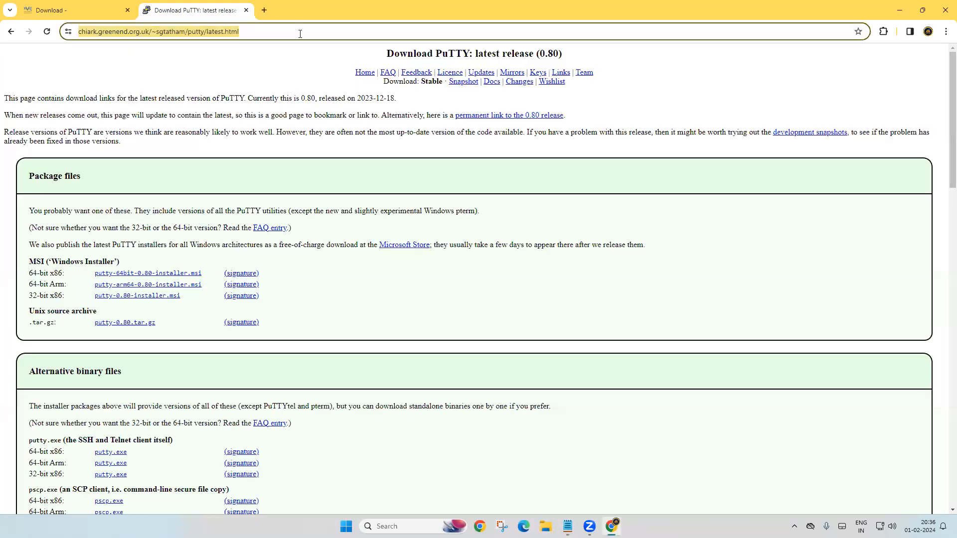
Step: Search 'pnetlab' and open the PNETLab home page
type("pnet")
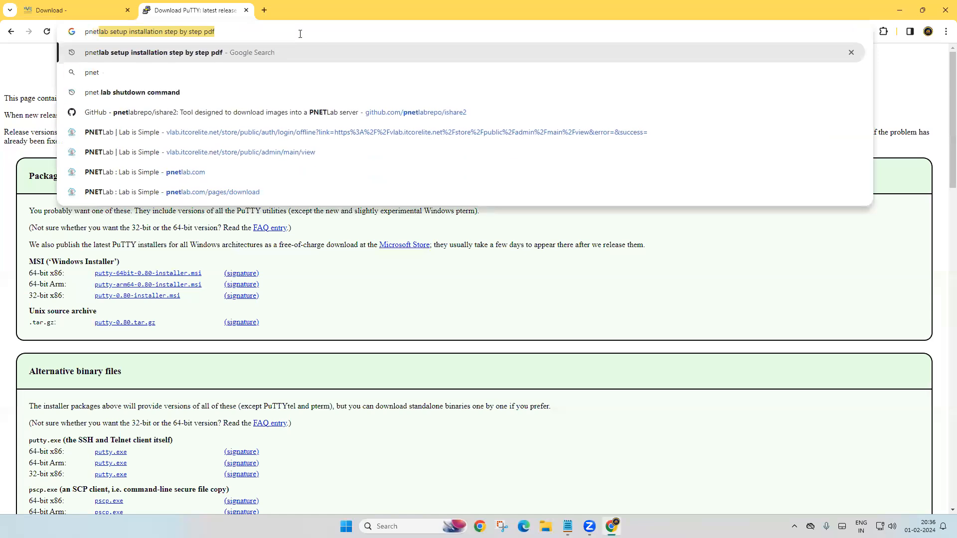
key("Right")
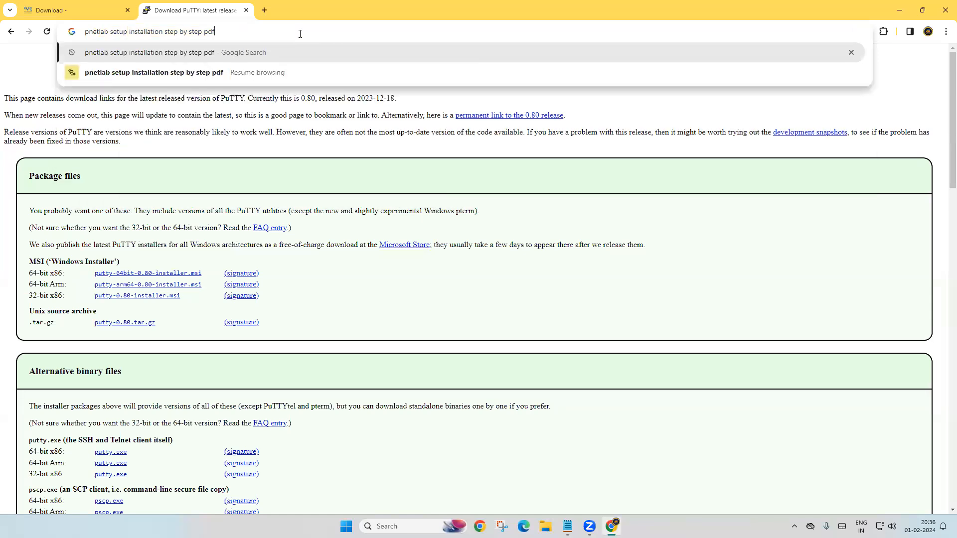
key("BackSpace")
key("BackSpace")
key("BackSpace")
key("BackSpace")
key("BackSpace")
key("BackSpace")
key("BackSpace")
key("BackSpace")
key("BackSpace")
key("BackSpace")
key("BackSpace")
key("BackSpace")
key("BackSpace")
key("BackSpace")
key("BackSpace")
key("BackSpace")
key("BackSpace")
key("BackSpace")
key("BackSpace")
key("BackSpace")
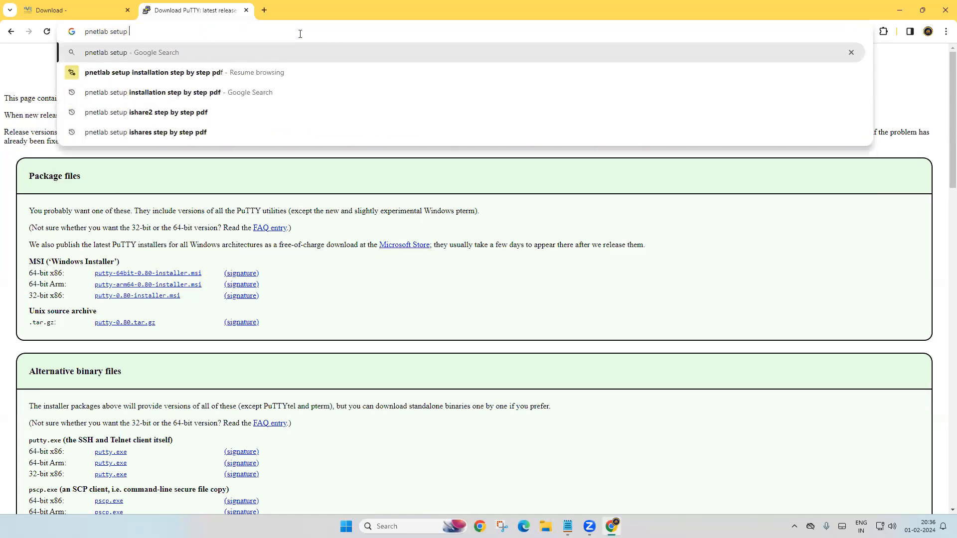
key("BackSpace")
key("BackSpace")
key("Return")
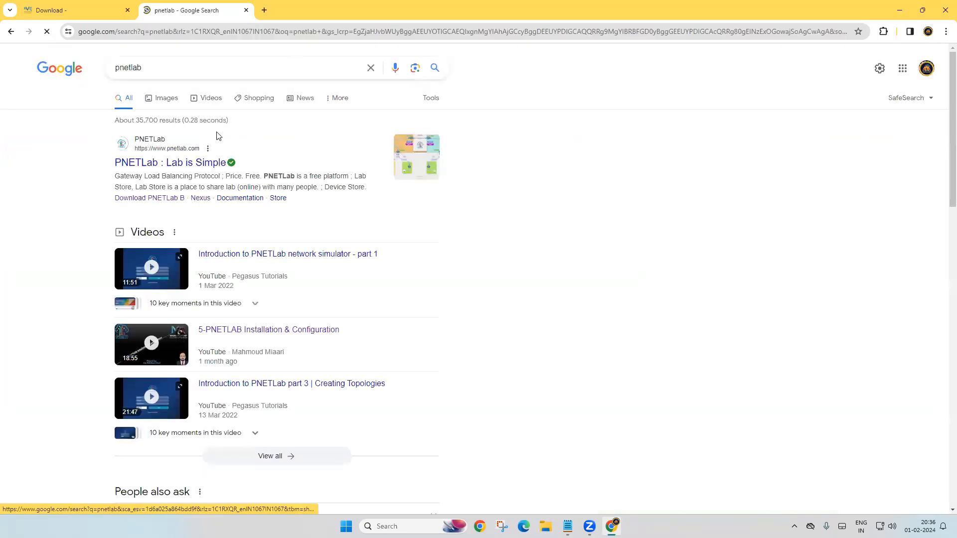
left_click(156, 166)
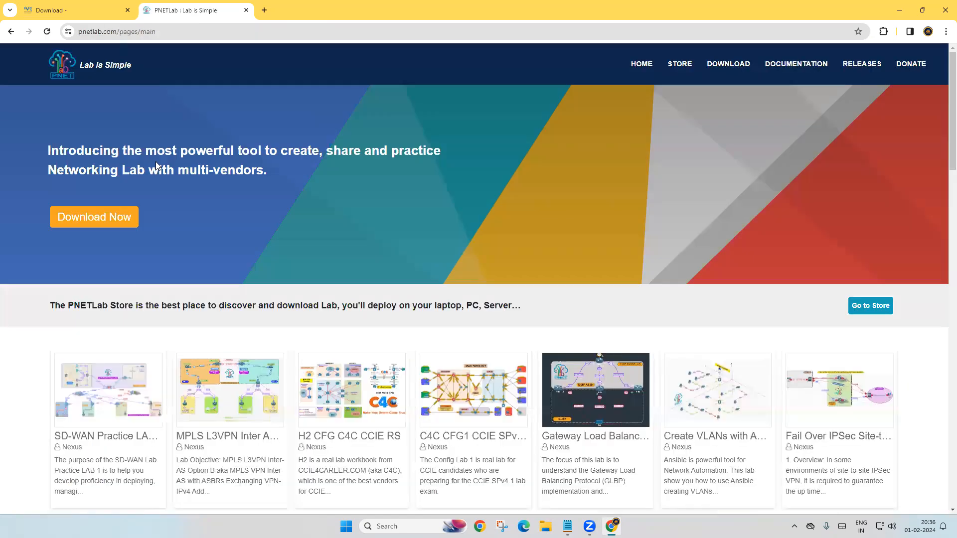
Step: Scroll the PNETLab download page to the PNET 4.2.10 links and Step 02, then close Chrome
left_click(735, 64)
scroll(572, 214, "down", 10)
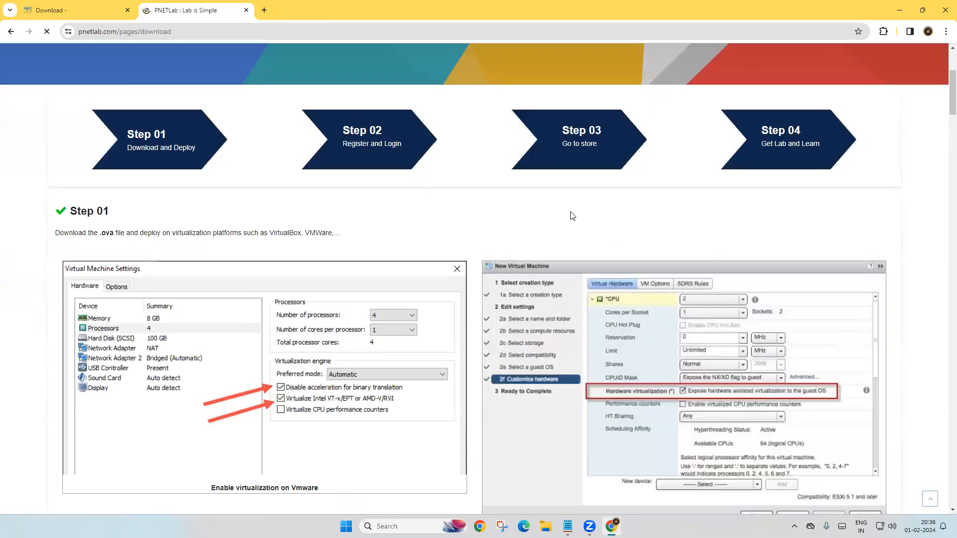
scroll(572, 216, "down", 4)
scroll(435, 211, "up", 3)
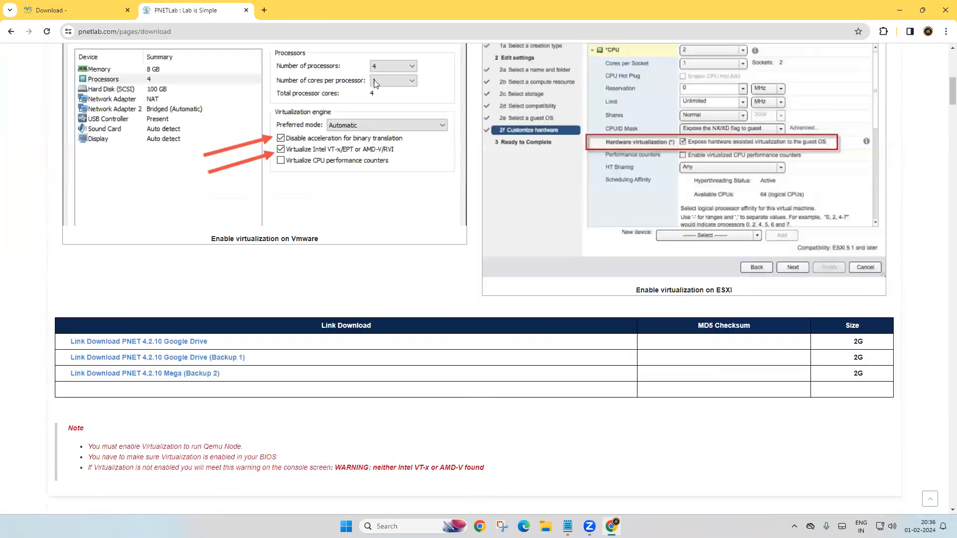
scroll(482, 232, "down", 4)
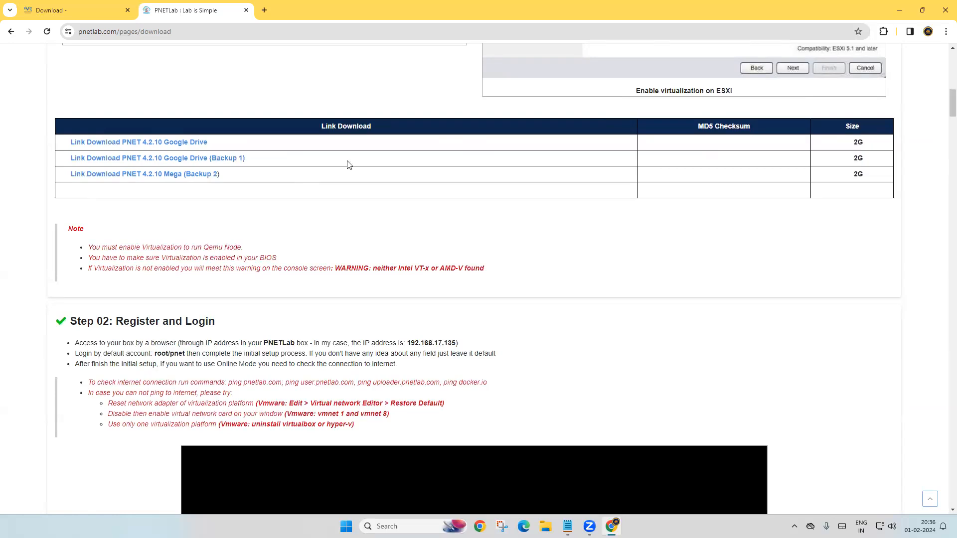
left_click(943, 5)
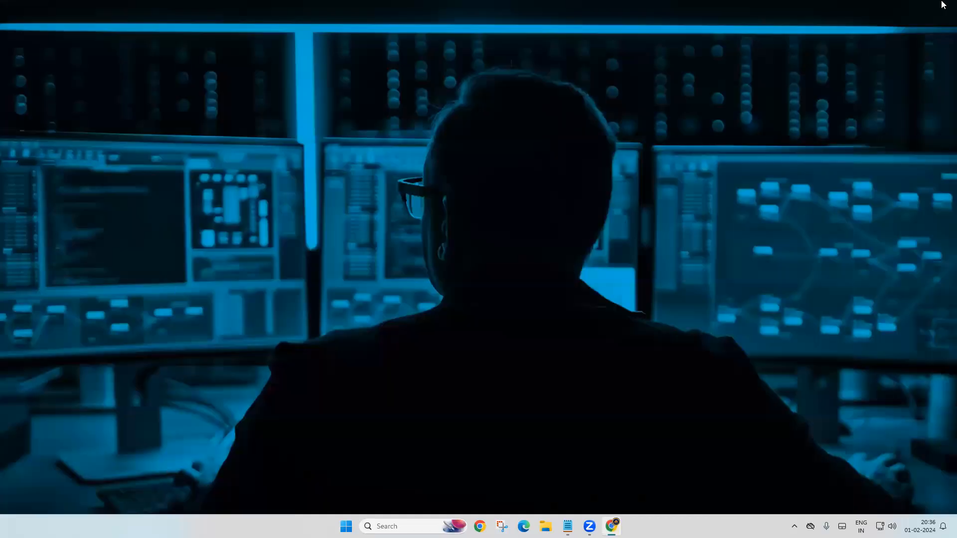
Step: Launch VMware Workstation Pro from Windows search with 'vm', showing the powered-off GNS VM
left_click(394, 526)
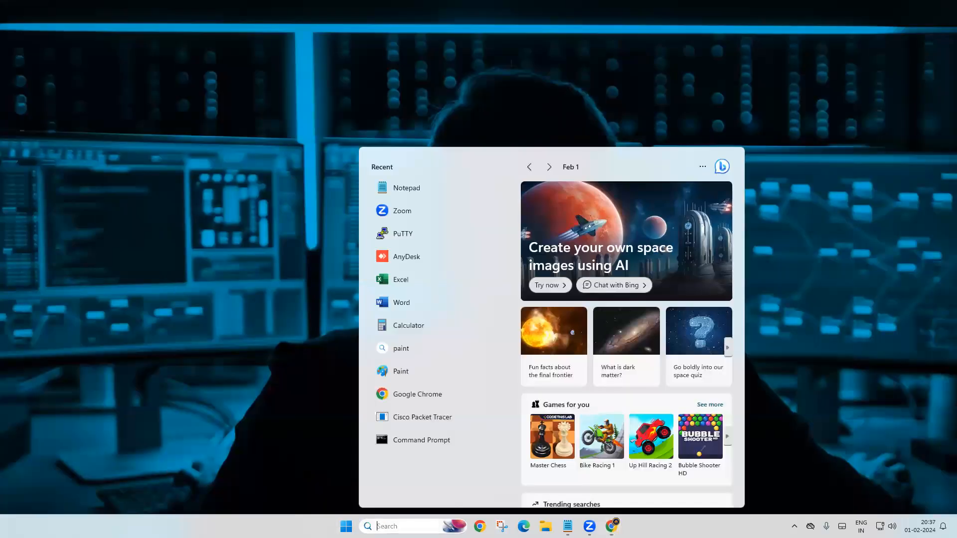
type("vm")
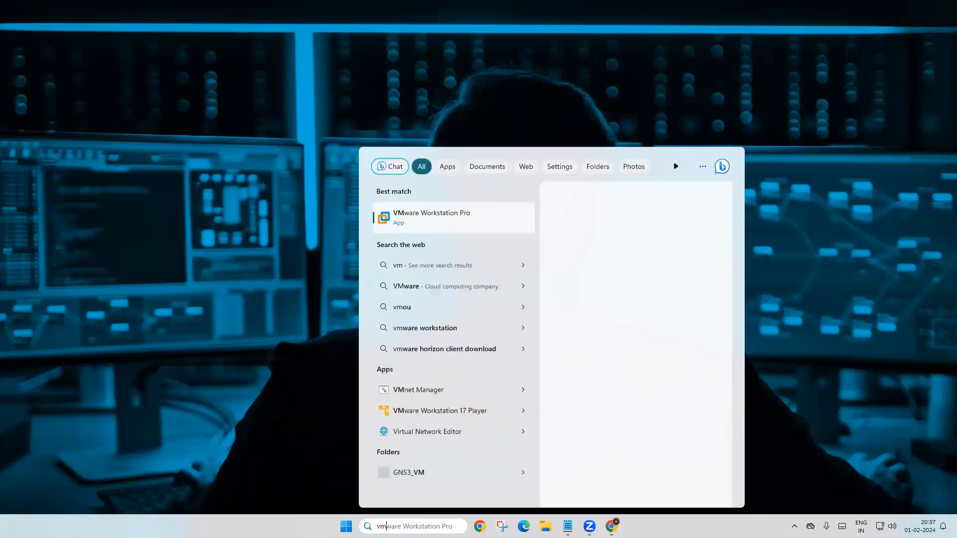
key("Return")
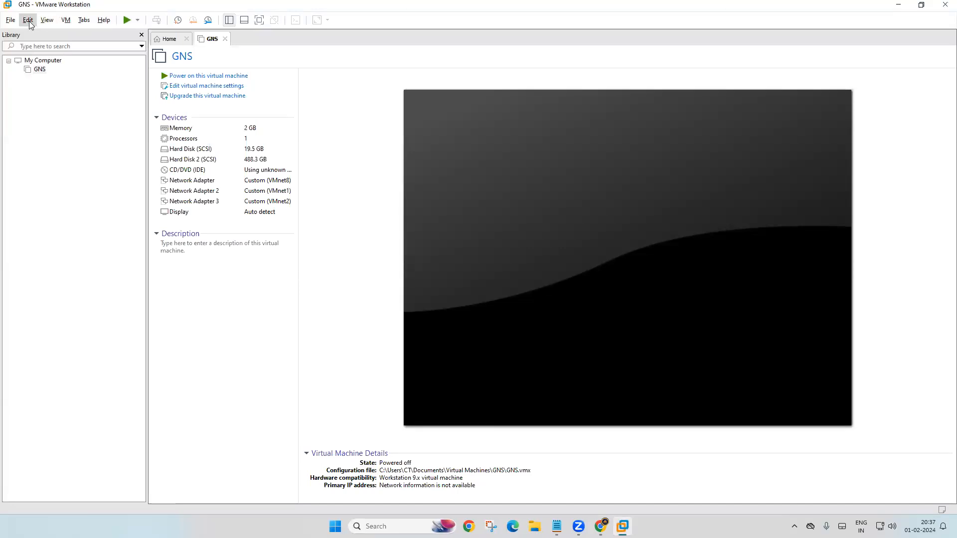
left_click(29, 21)
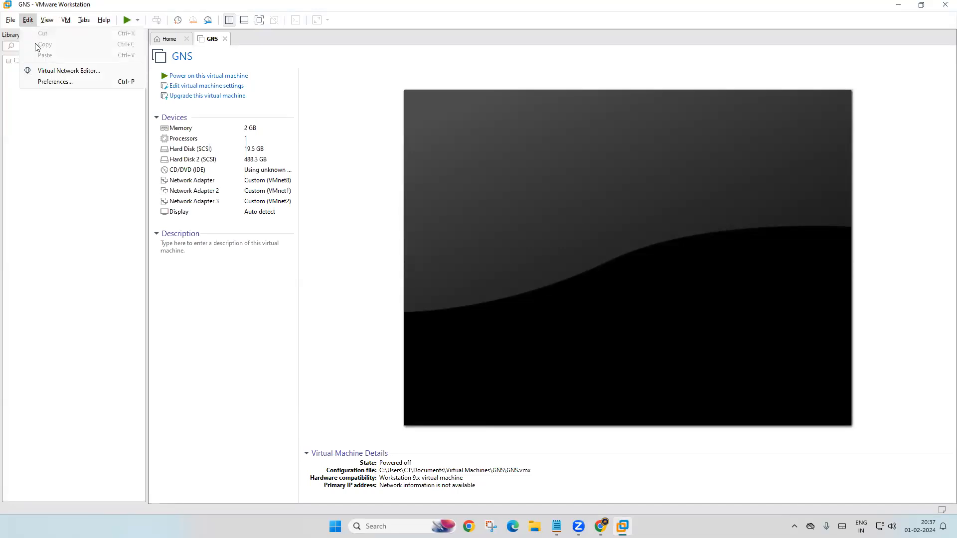
Step: Open the Virtual Network Editor and review VMnet1 (192.168.10.0), VMnet2 (192.168.20.0) and NAT VMnet8 (100.100.100.0)
left_click(50, 76)
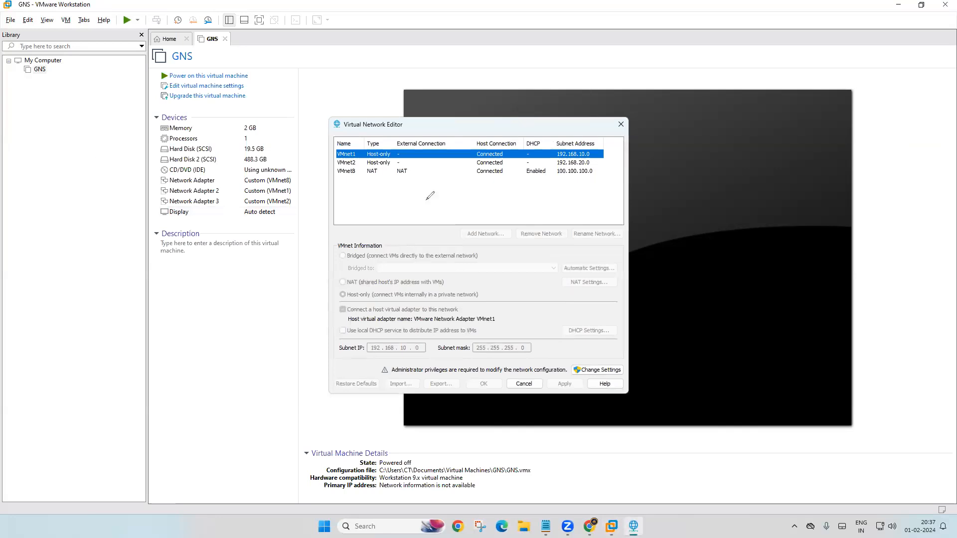
mouse_move(359, 151)
left_mouse_down()
mouse_move(377, 142)
mouse_move(384, 158)
left_mouse_up()
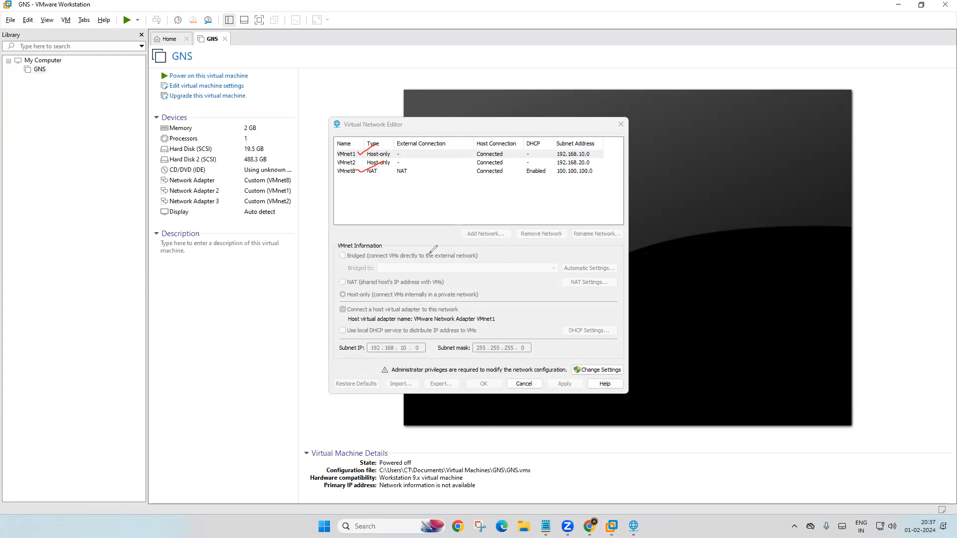
mouse_move(355, 142)
left_mouse_down()
mouse_move(327, 160)
mouse_move(363, 186)
mouse_move(384, 150)
mouse_move(345, 146)
left_mouse_up()
mouse_move(175, 327)
left_mouse_down()
mouse_move(289, 273)
mouse_move(331, 299)
mouse_move(203, 355)
mouse_move(164, 312)
left_mouse_up()
left_click_drag(162, 345, 322, 297)
left_click_drag(192, 341, 196, 354)
left_click_drag(243, 328, 245, 338)
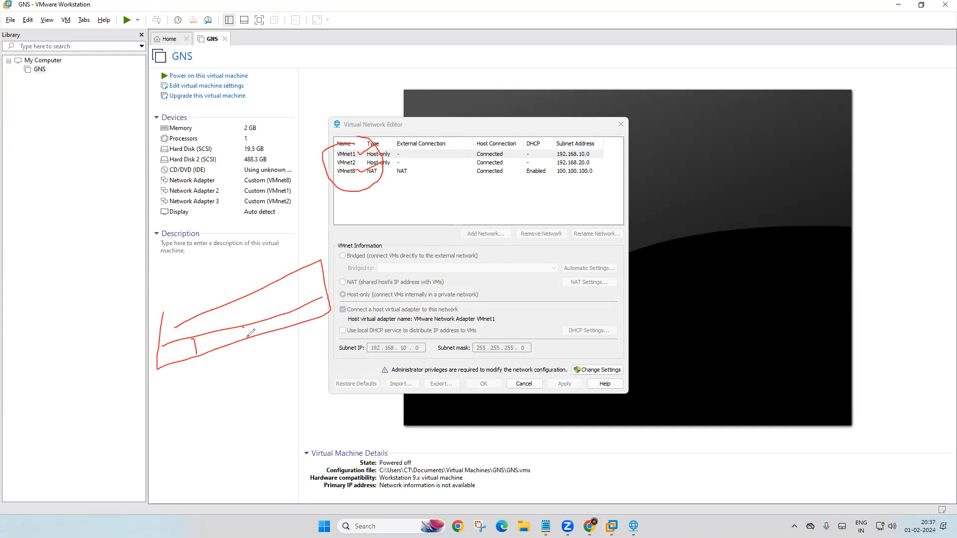
left_click_drag(301, 313, 302, 322)
left_click(43, 325)
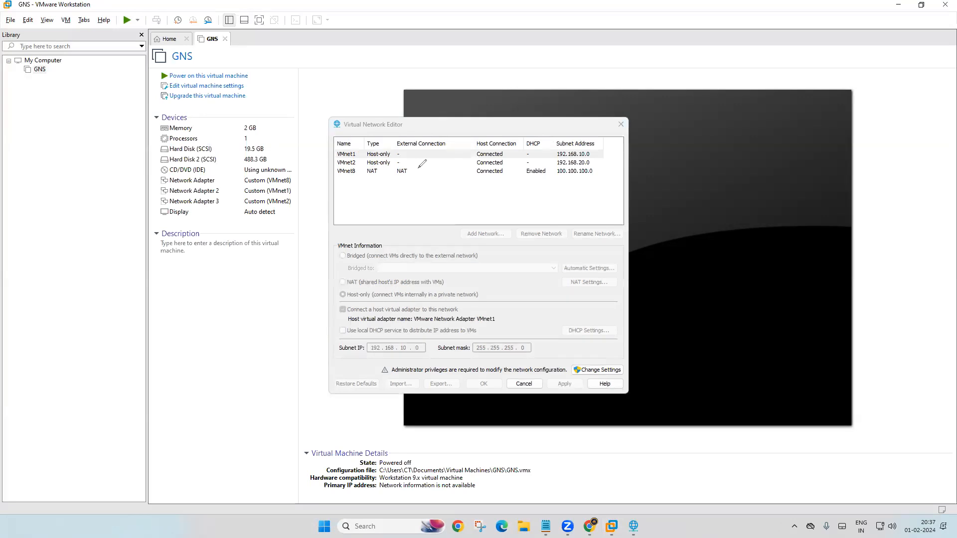
Step: Request administrator rights to modify the virtual network settings
mouse_move(409, 161)
left_mouse_down()
mouse_move(386, 168)
mouse_move(401, 184)
mouse_move(420, 165)
left_mouse_up()
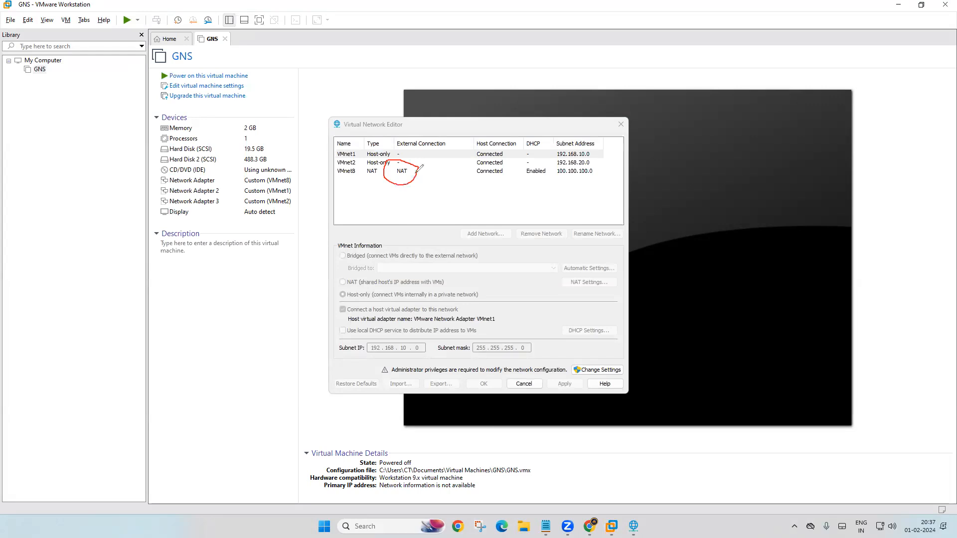
mouse_move(409, 174)
left_mouse_down()
mouse_move(427, 199)
mouse_move(430, 188)
left_mouse_up()
key("e")
left_click(588, 375)
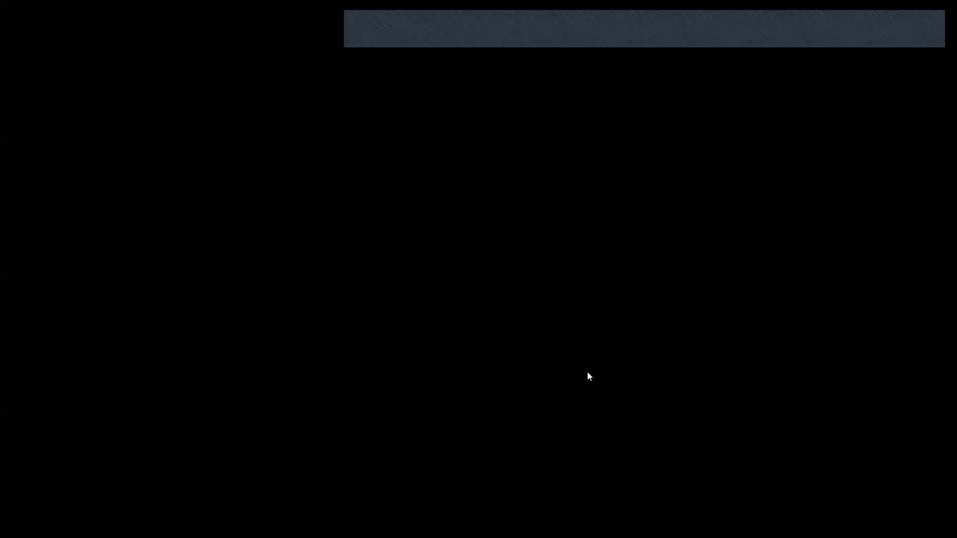
Step: Approve administrator access, then start and cancel adding a new virtual network
left_click(427, 347)
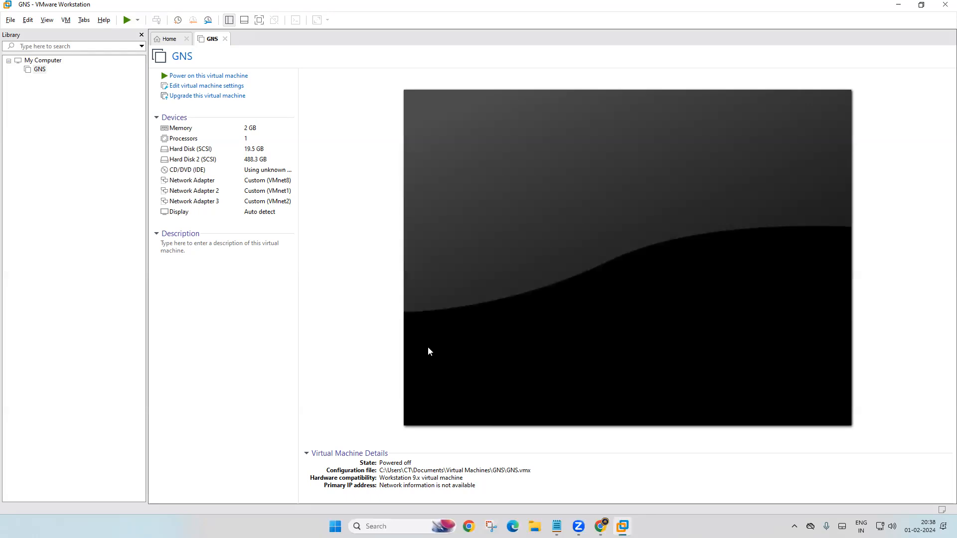
left_click(900, 6)
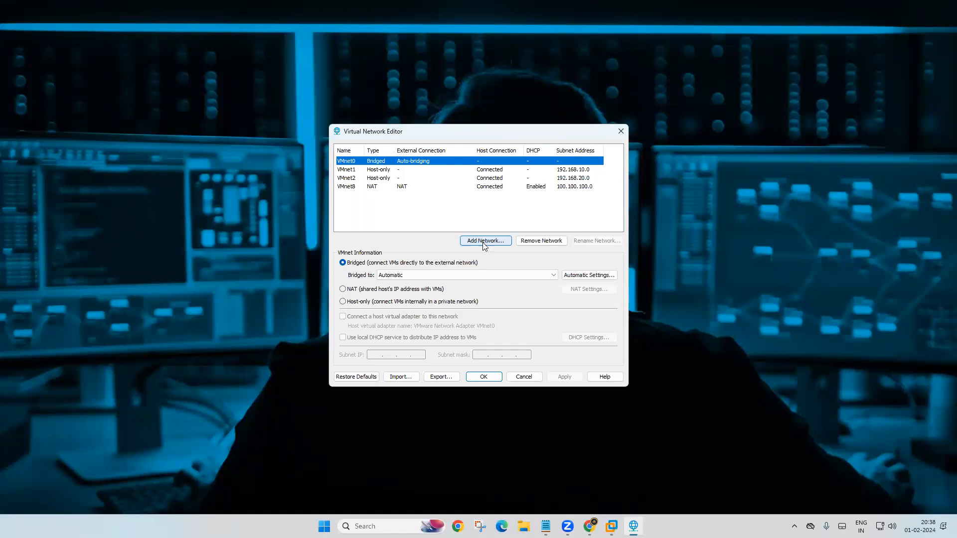
left_click(484, 242)
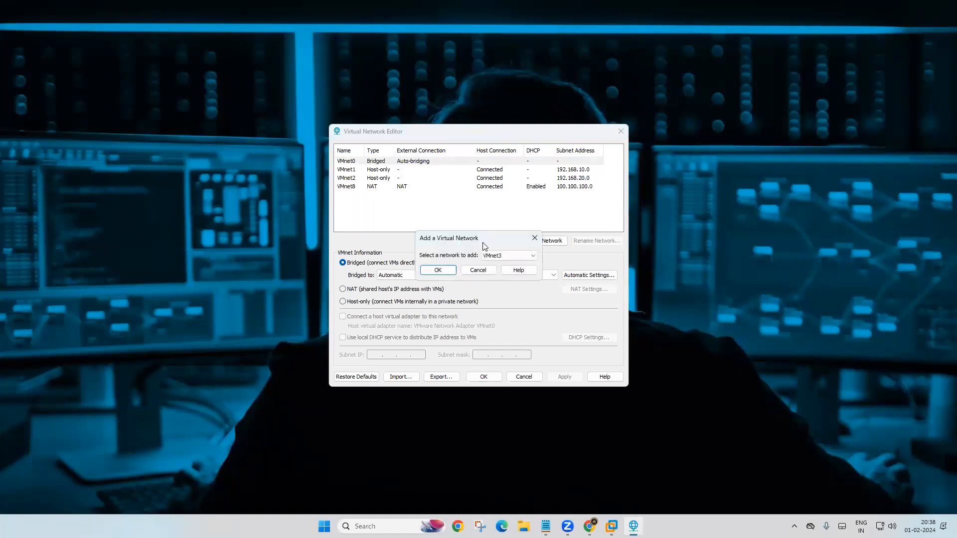
left_click(488, 270)
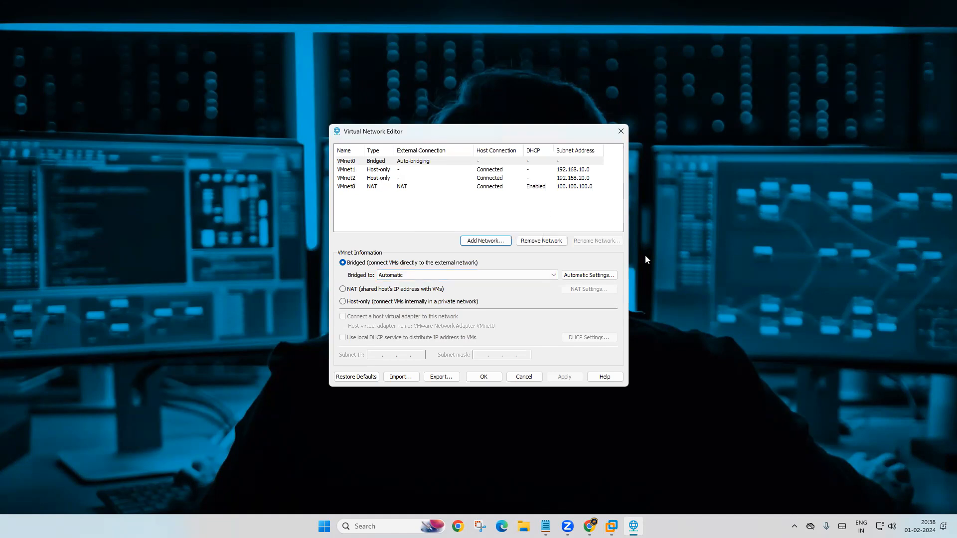
Step: Inspect the VMnet0, VMnet1, VMnet2 and VMnet8 settings, then close the Virtual Network Editor
left_click(349, 163)
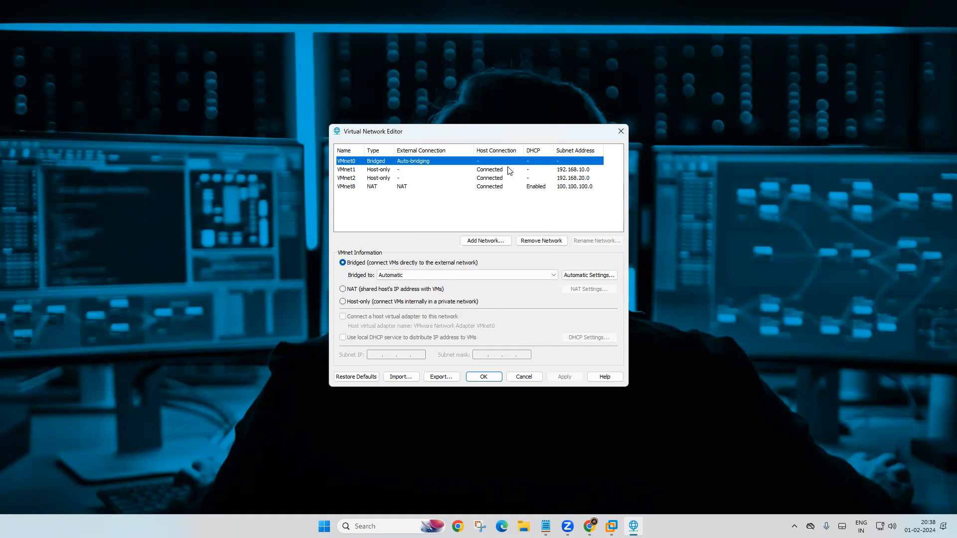
left_click(351, 171)
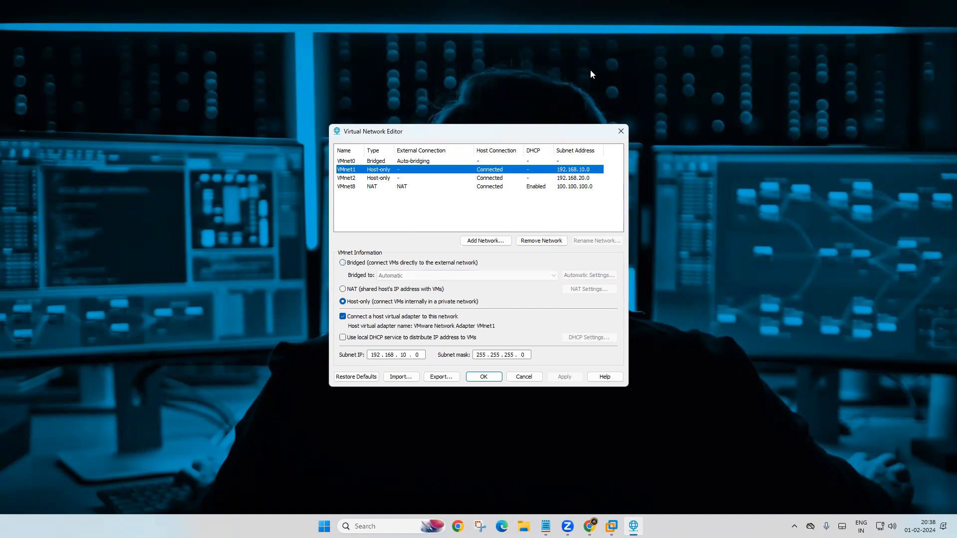
mouse_move(342, 329)
left_mouse_down()
mouse_move(333, 338)
mouse_move(349, 347)
mouse_move(347, 329)
left_mouse_up()
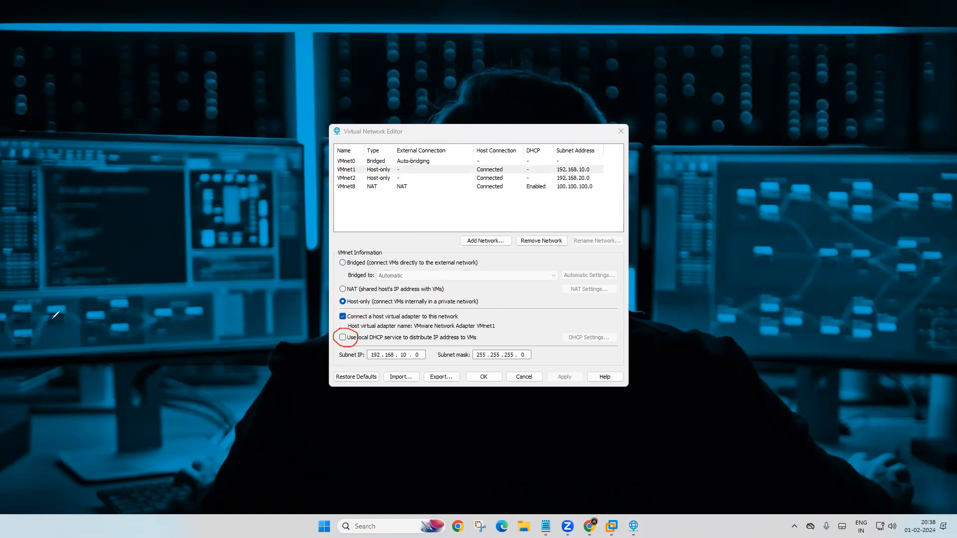
key("ctrl+z")
left_click(352, 178)
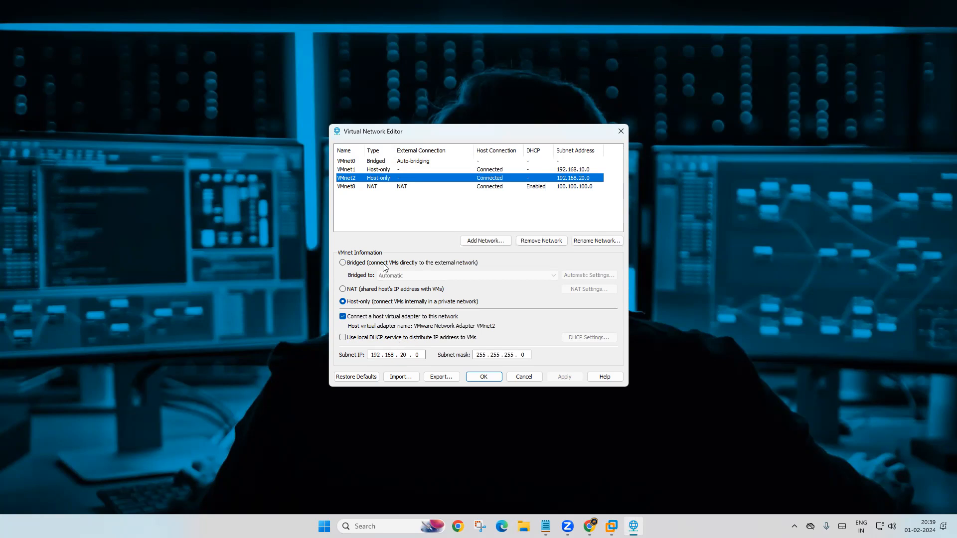
left_click(351, 188)
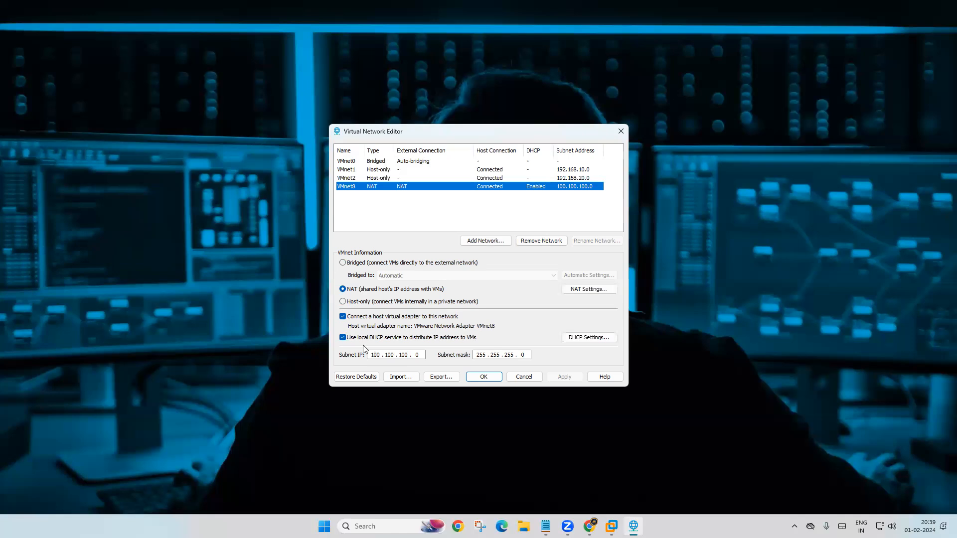
left_click(621, 132)
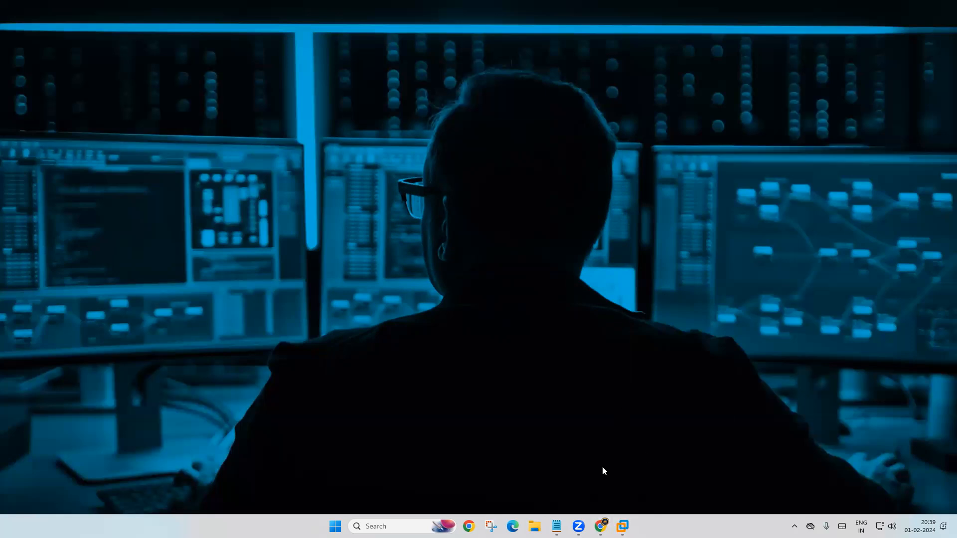
left_click(556, 526)
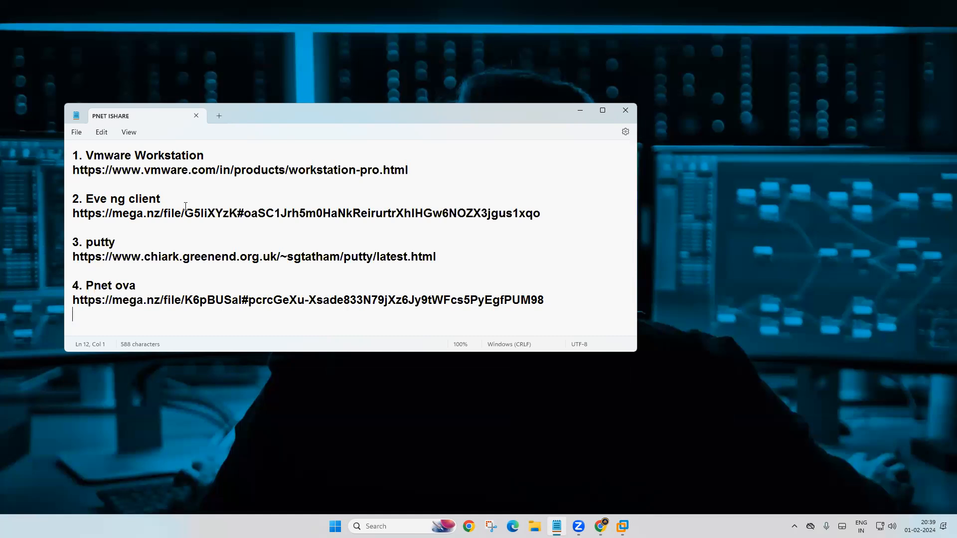
left_click_drag(215, 153, 81, 158)
left_click_drag(190, 205, 86, 201)
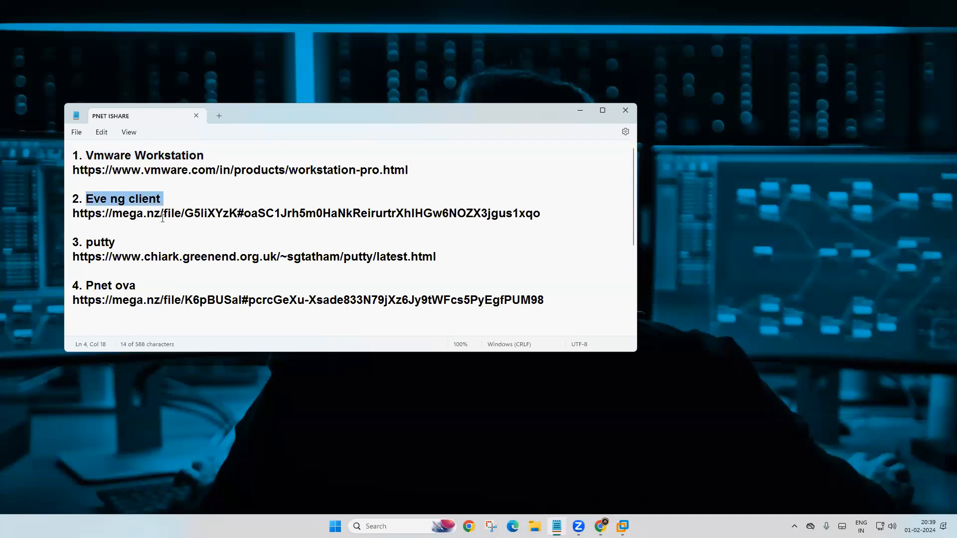
left_click(626, 111)
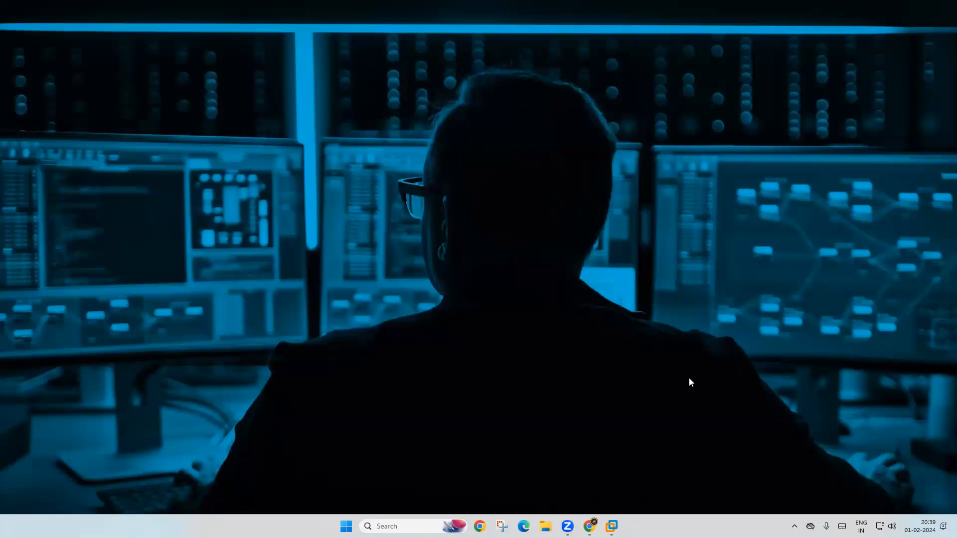
mouse_move(612, 526)
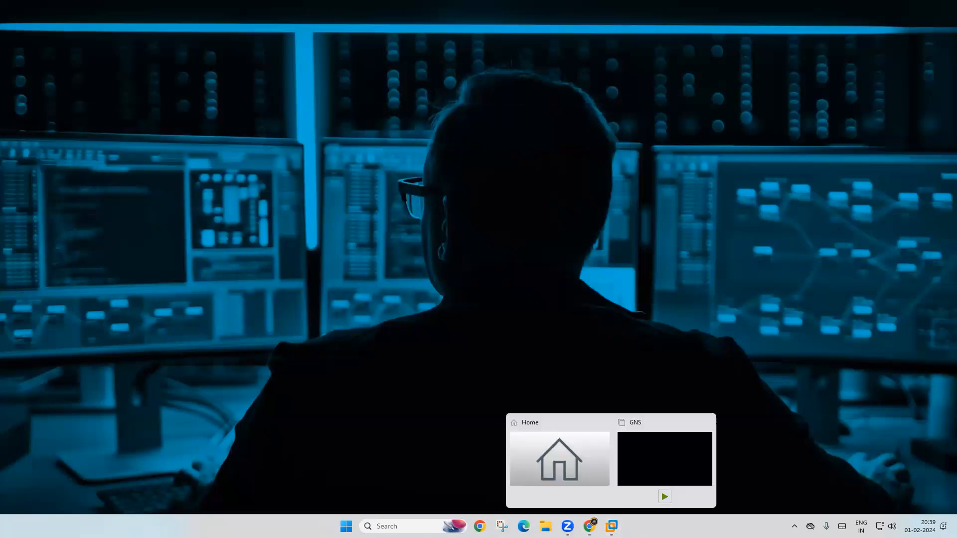
Step: Restore the GNS window and open the PNET_4.2.10 appliance from VMWARE (K:) > PNET via File > Open
left_click(634, 478)
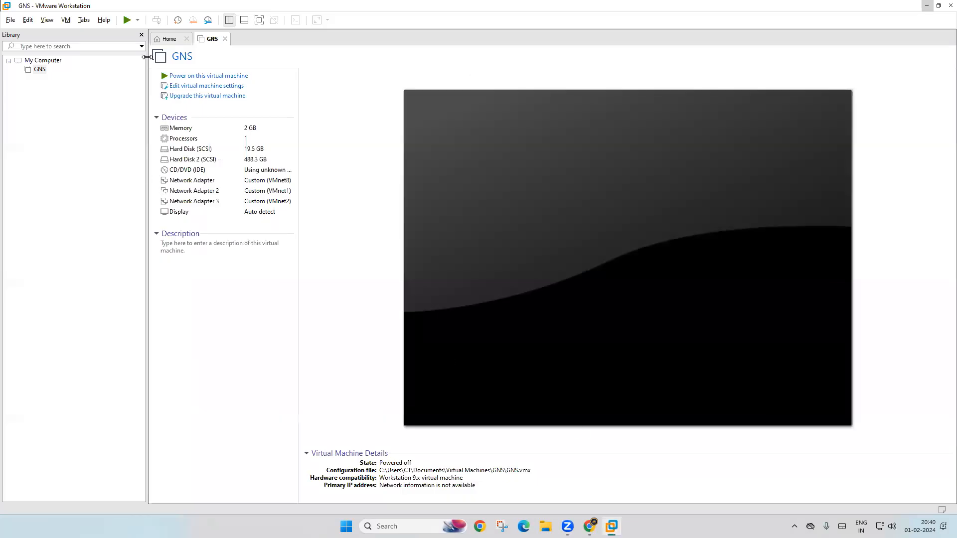
left_click(12, 21)
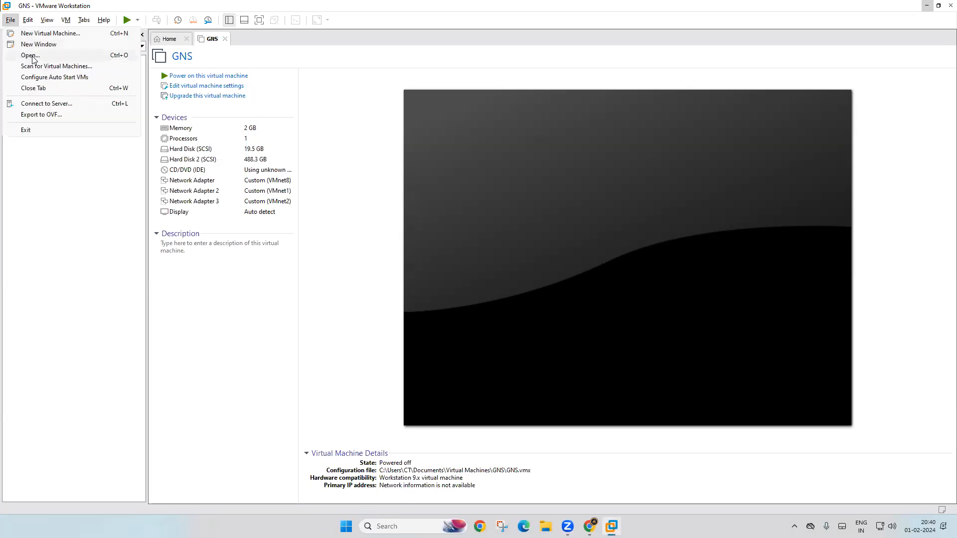
left_click(33, 56)
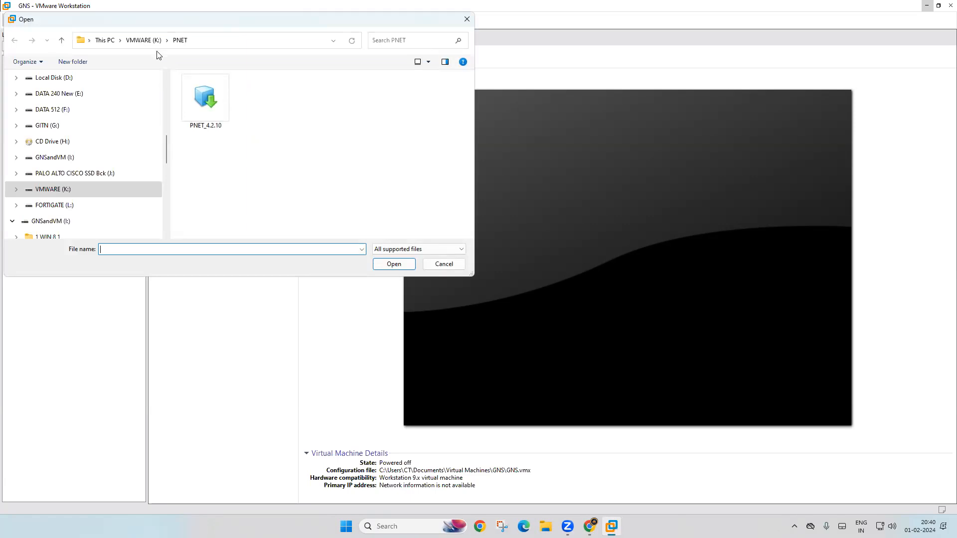
left_click(138, 41)
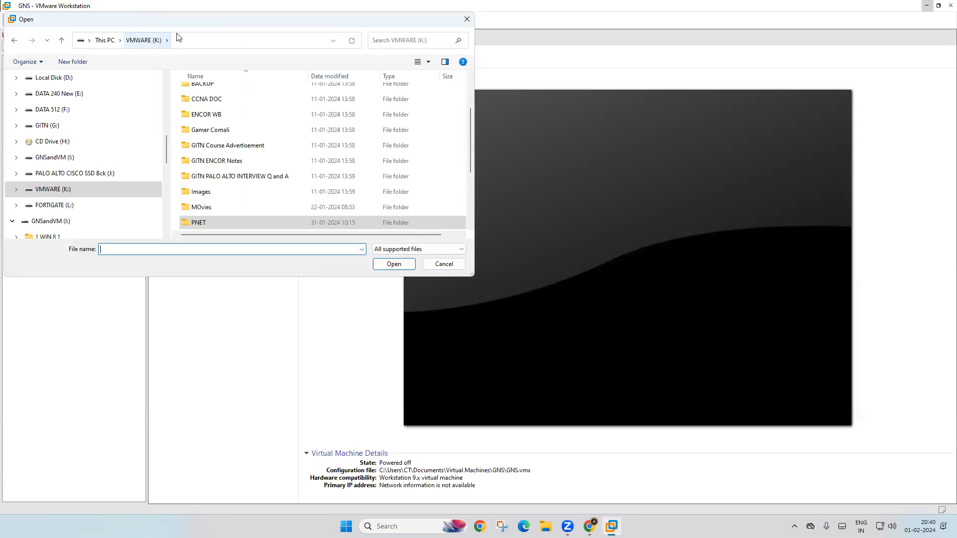
double_click(202, 224)
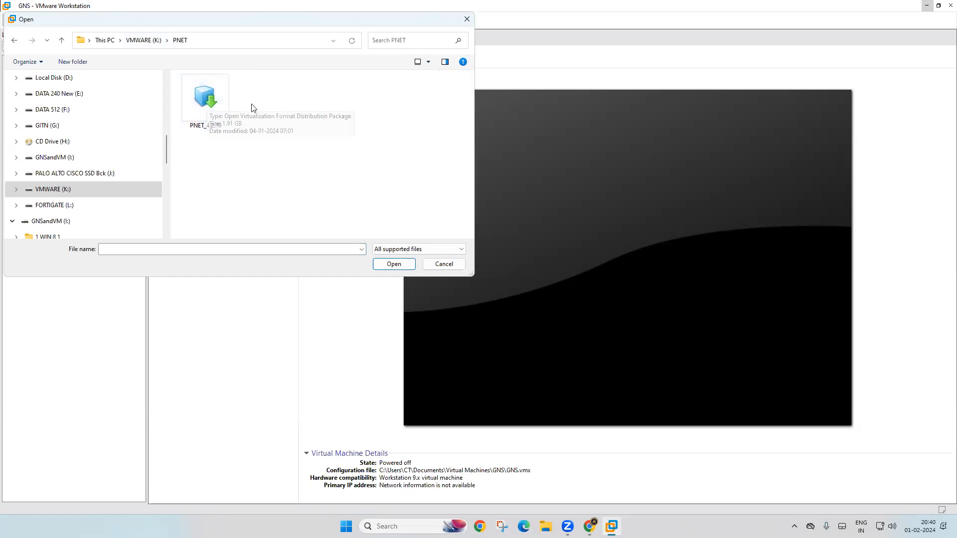
double_click(209, 103)
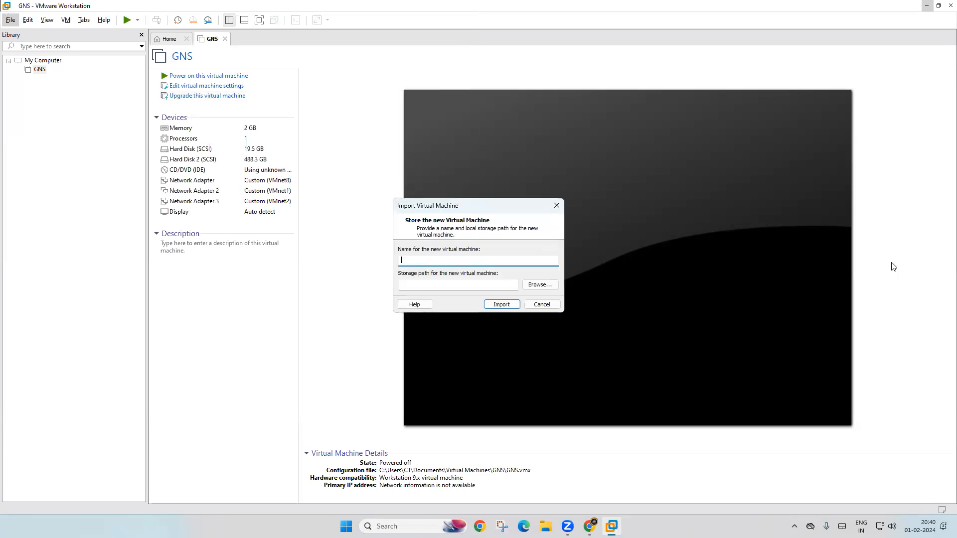
Step: Name the VM PNETLAB, set its storage path to K:\PNET VM, and start the import
type("PN")
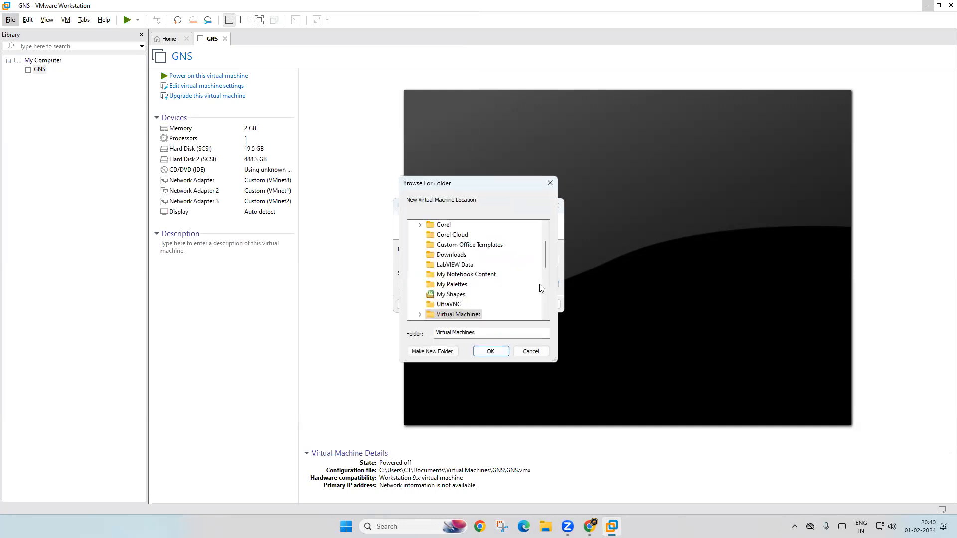
scroll(535, 290, "down", 2)
scroll(529, 294, "down", 3)
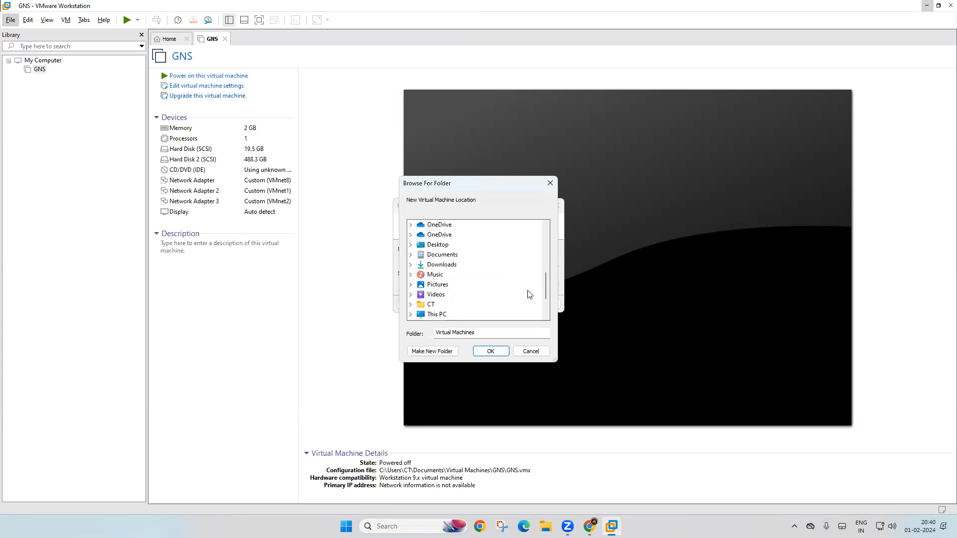
scroll(473, 292, "down", 1)
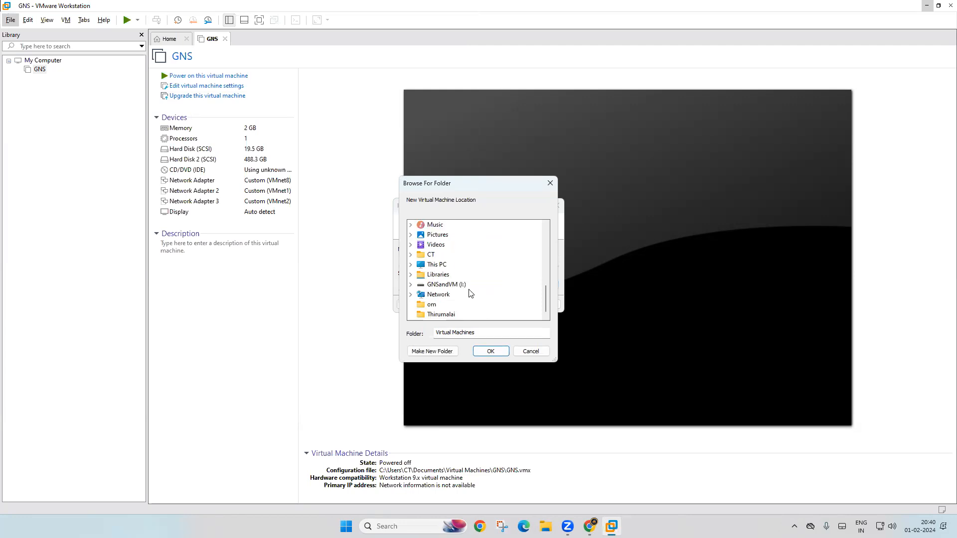
left_click(418, 265)
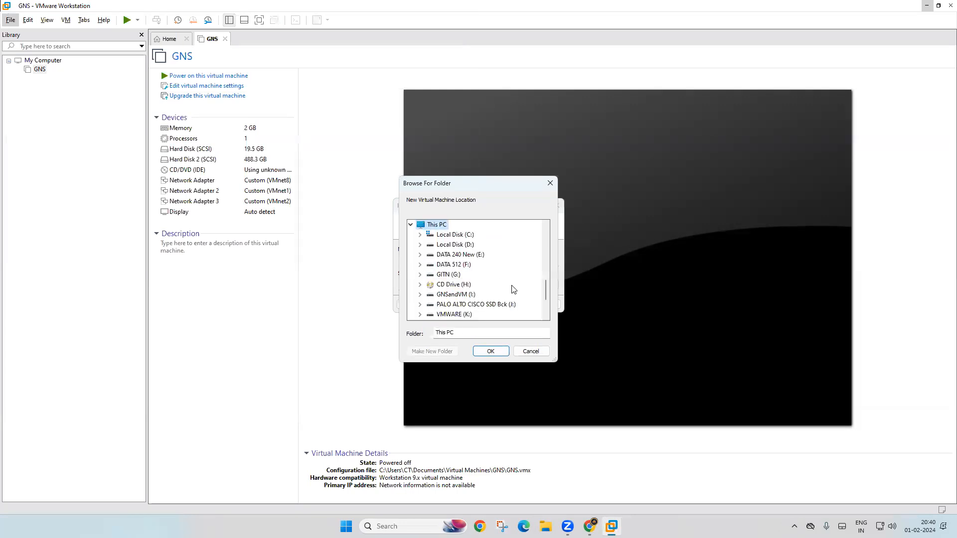
double_click(449, 314)
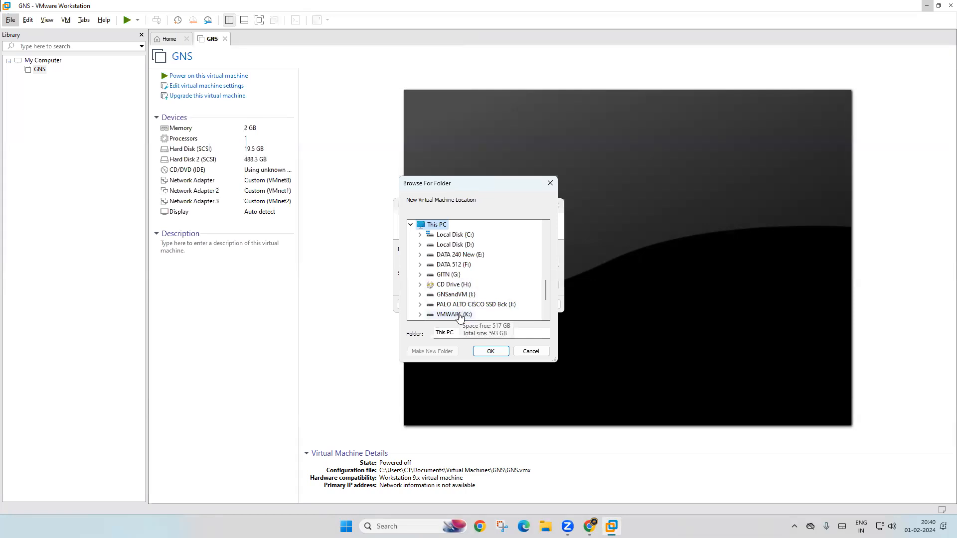
scroll(493, 277, "down", 2)
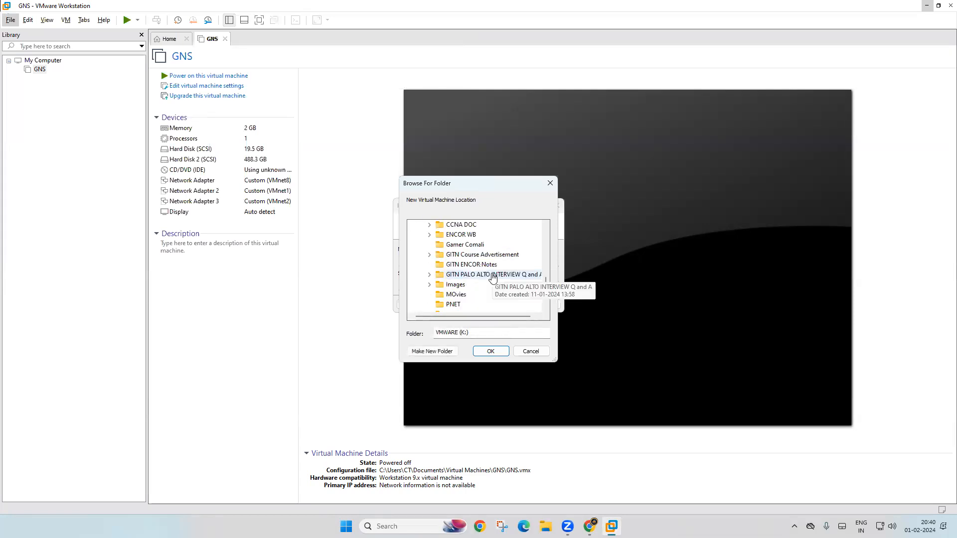
scroll(493, 277, "down", 1)
left_click(455, 287)
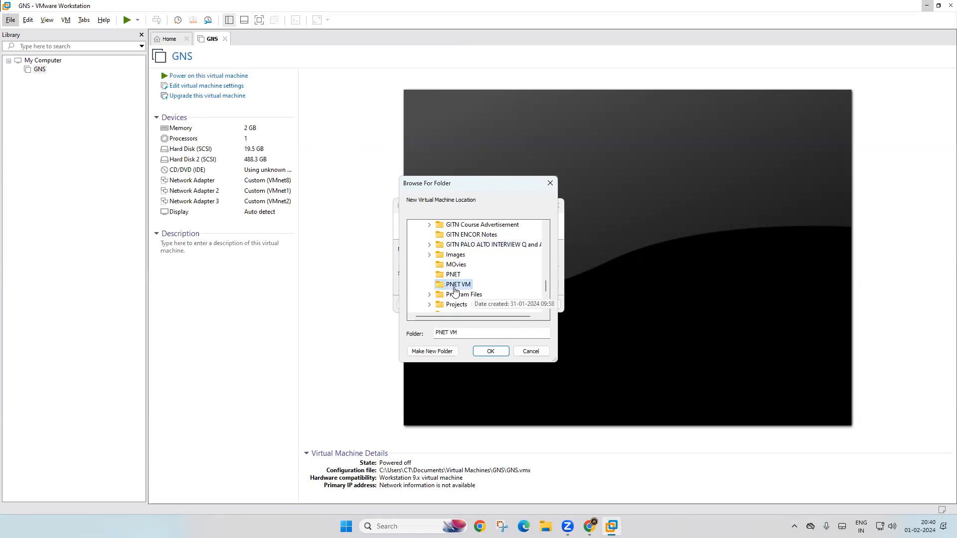
left_click(491, 351)
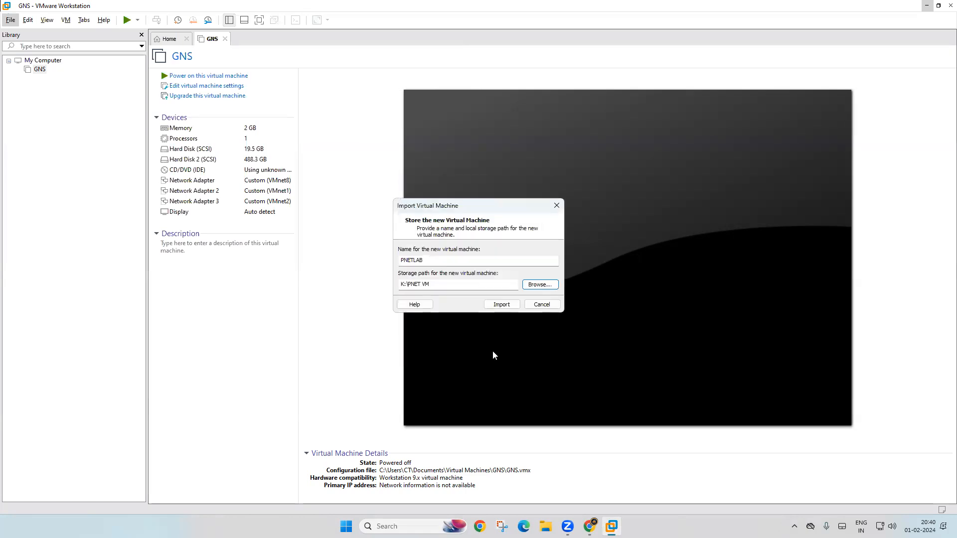
left_click(499, 305)
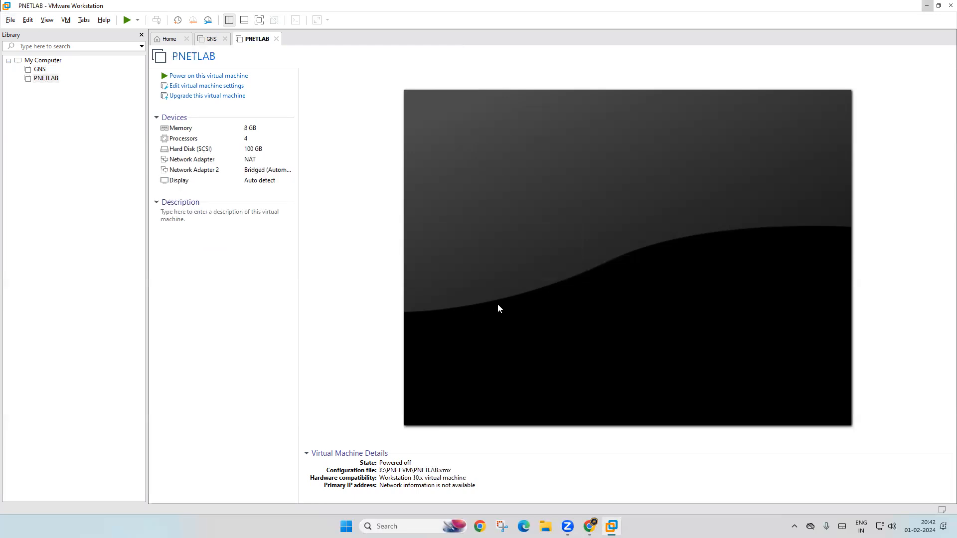
Step: Turn on Intel VT-x/EPT or AMD-V/RVI virtualization for the PNETLAB VM's 4 processors
left_click(64, 143)
left_click(188, 134)
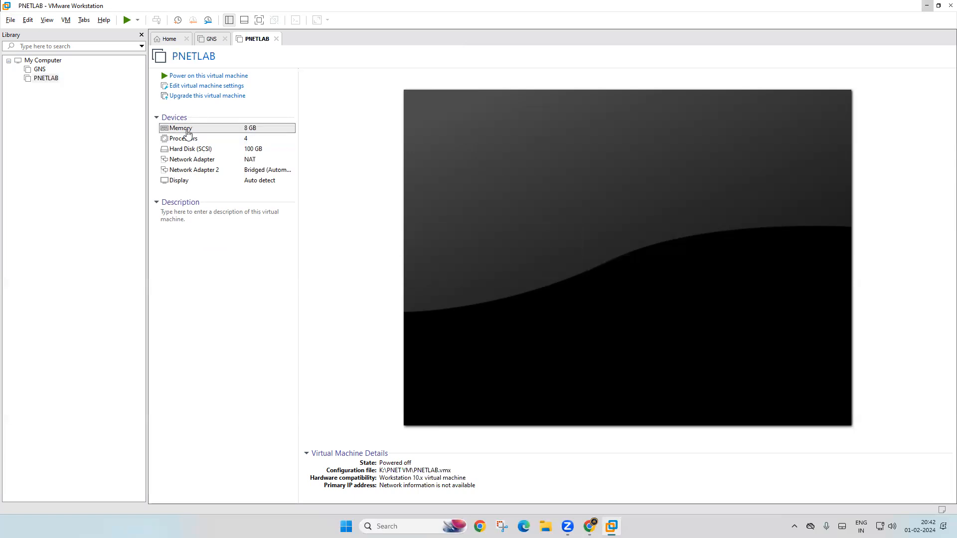
double_click(187, 131)
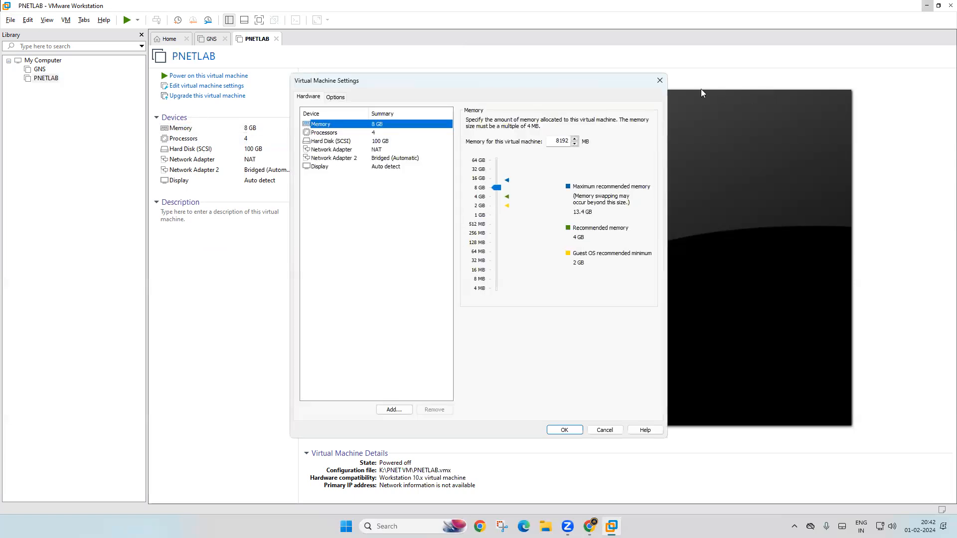
left_click(662, 79)
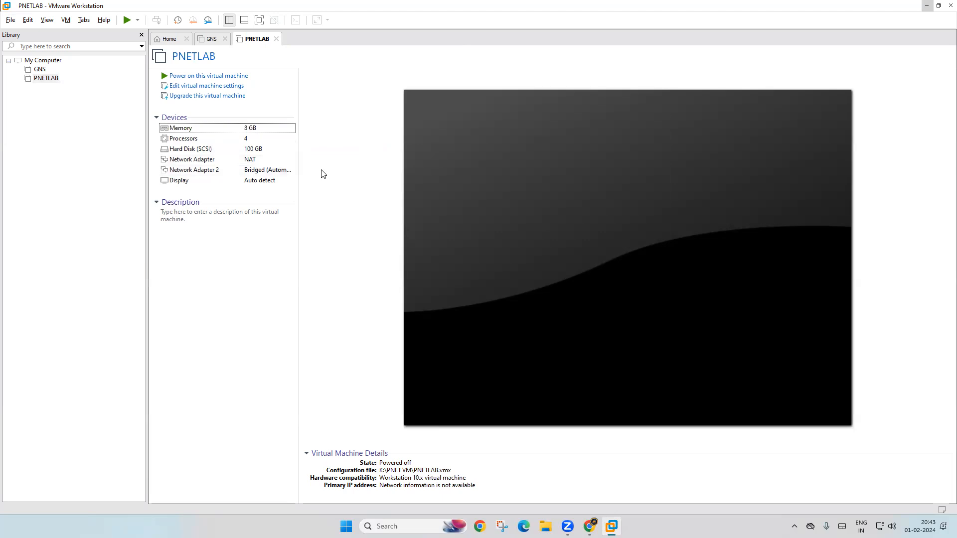
double_click(179, 139)
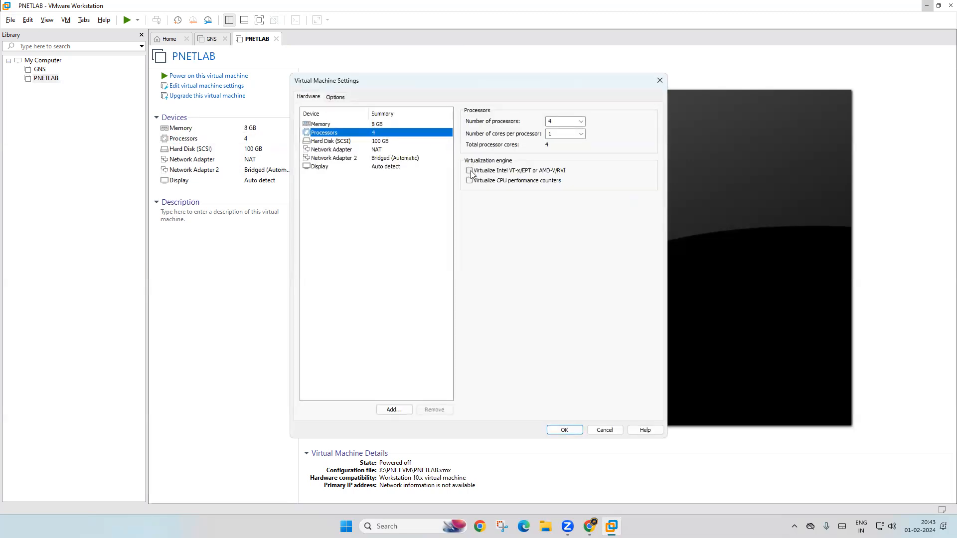
left_click(470, 171)
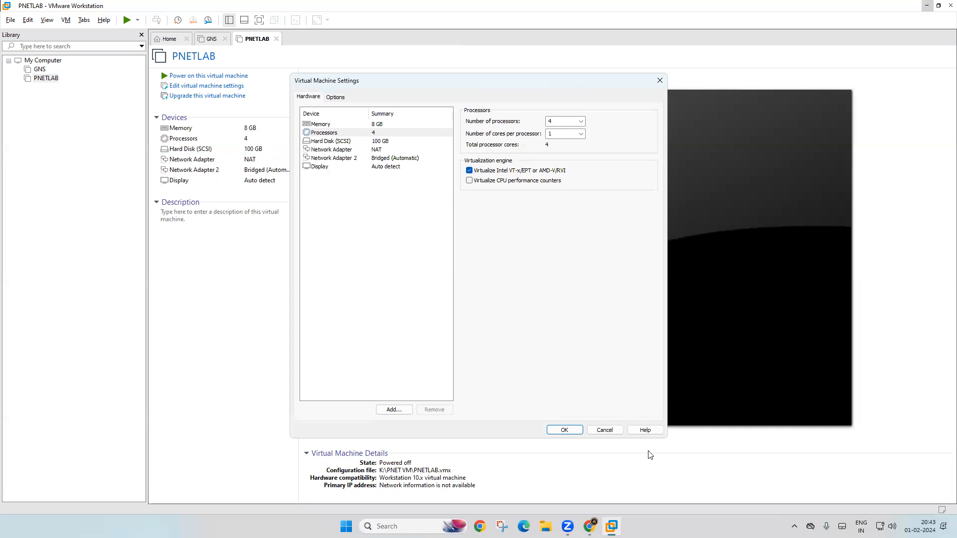
left_click(560, 429)
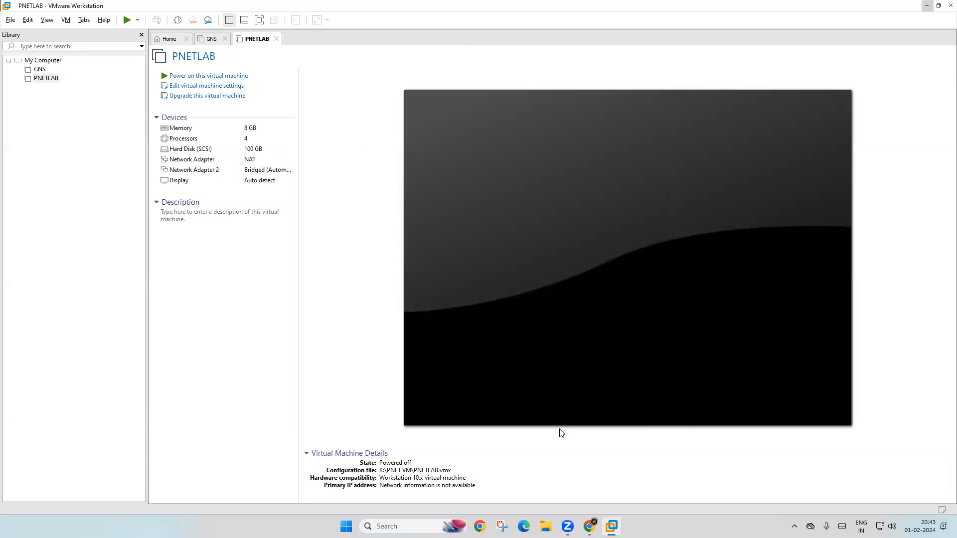
Step: Power on the PNETLAB VM and let it boot to the console login prompt
left_click(188, 77)
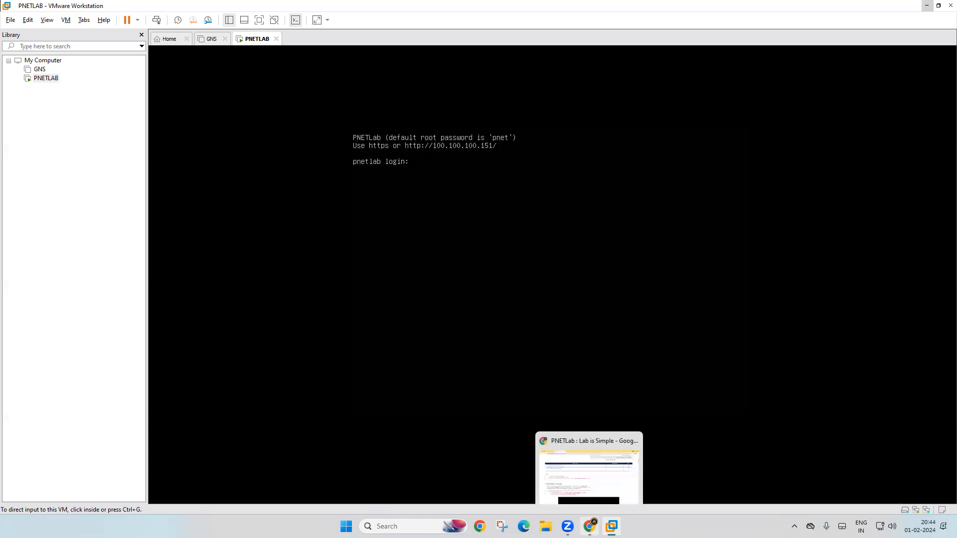
Step: In Chrome, scroll the download page to 'Step 02: Register and Login' and highlight the default account
left_click(589, 526)
scroll(210, 364, "down", 4)
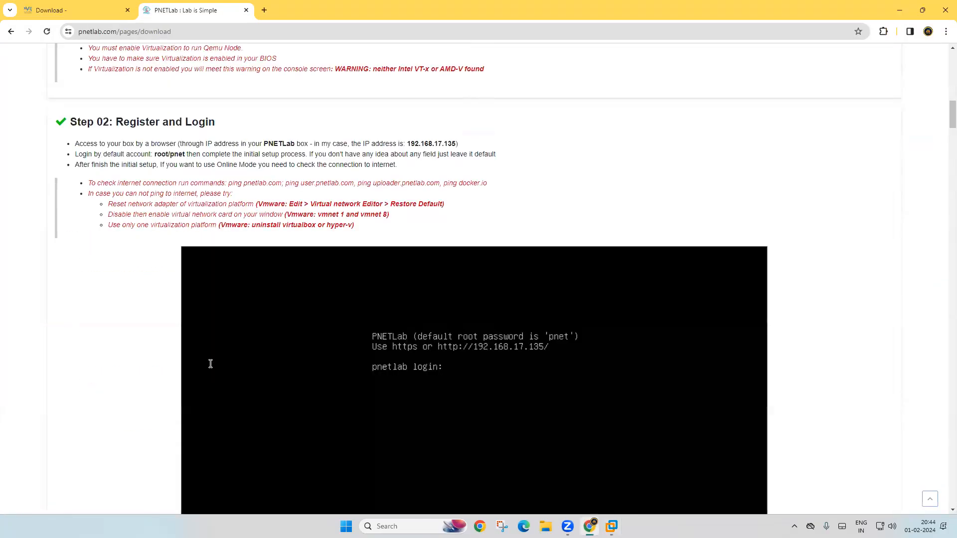
scroll(210, 364, "down", 11)
scroll(210, 369, "up", 4)
scroll(210, 369, "down", 8)
scroll(210, 369, "up", 15)
scroll(210, 369, "up", 20)
scroll(211, 369, "down", 15)
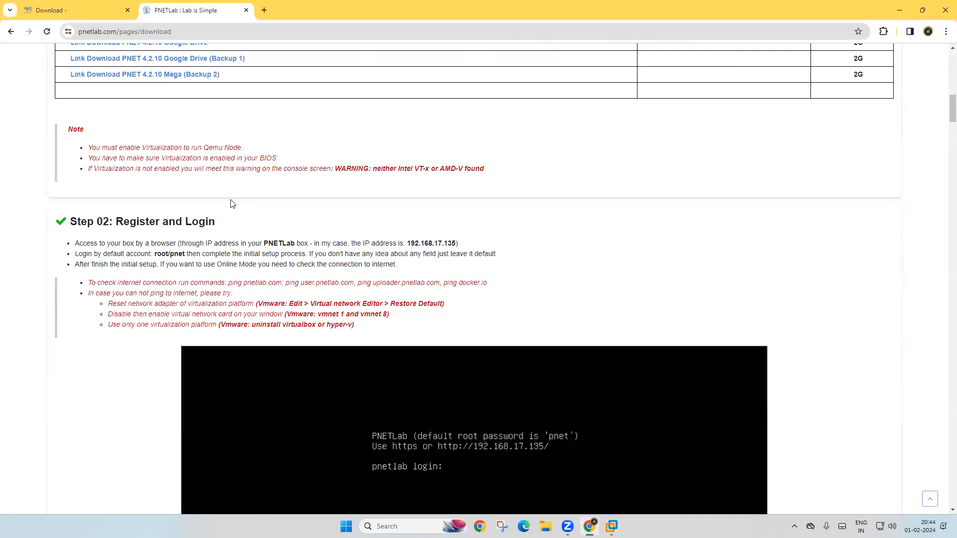
scroll(230, 204, "down", 8)
scroll(231, 203, "down", 8)
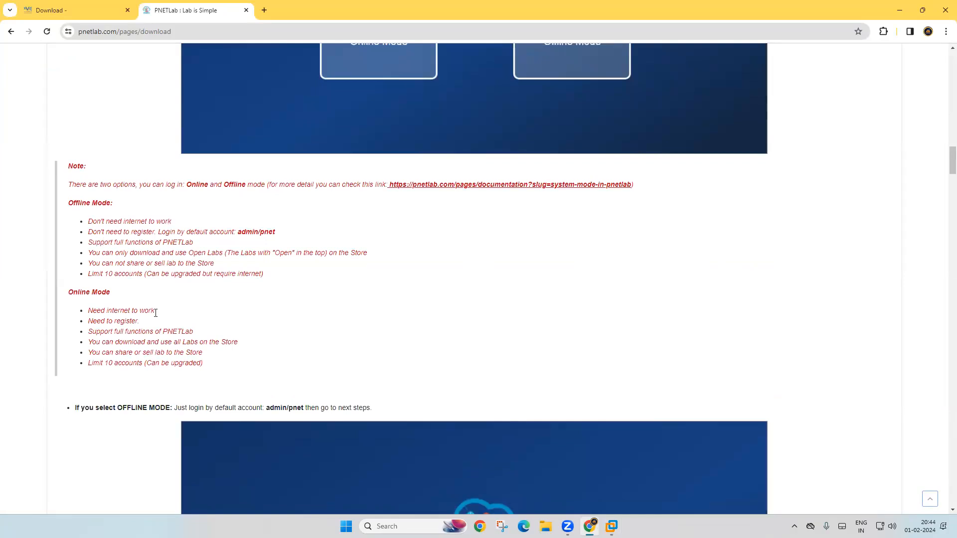
scroll(201, 321, "down", 7)
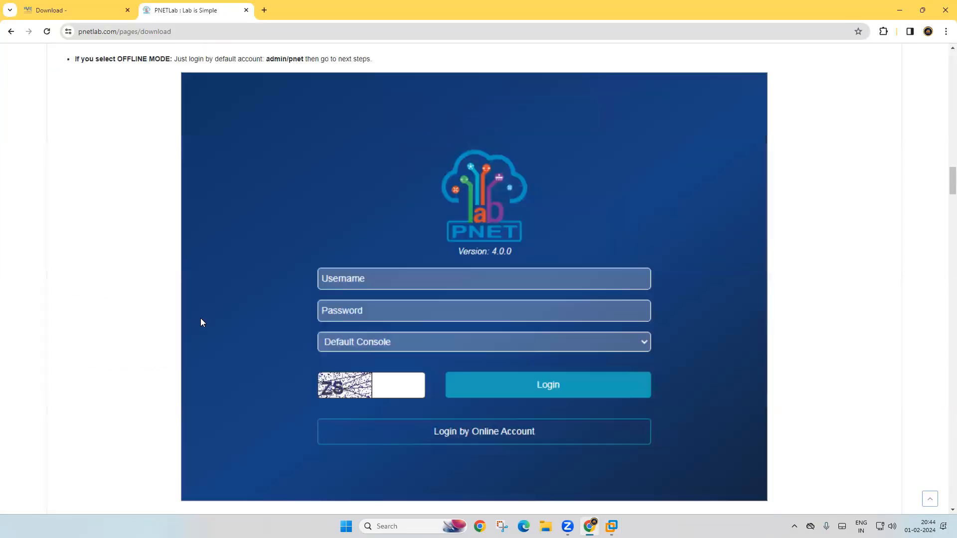
scroll(202, 323, "down", 15)
scroll(201, 322, "down", 10)
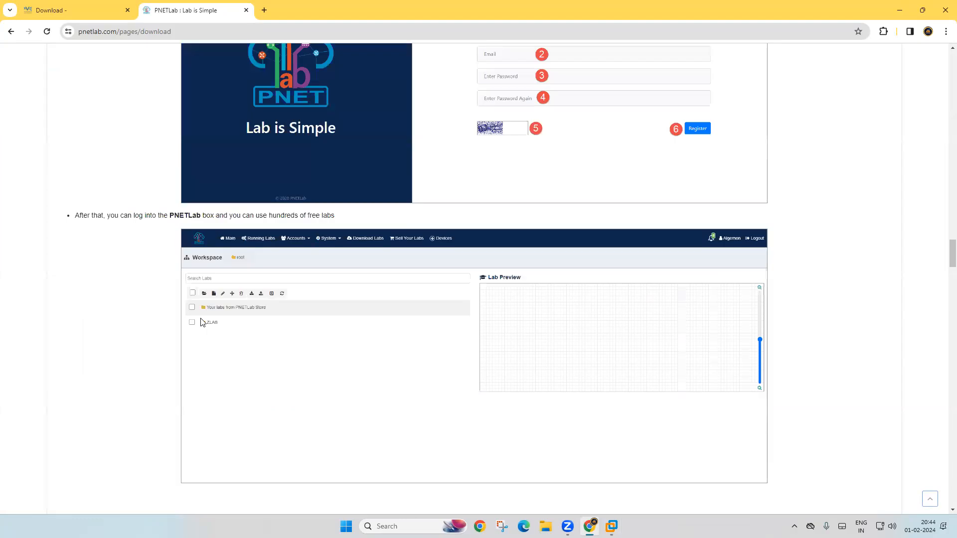
scroll(202, 322, "down", 8)
scroll(202, 322, "down", 1)
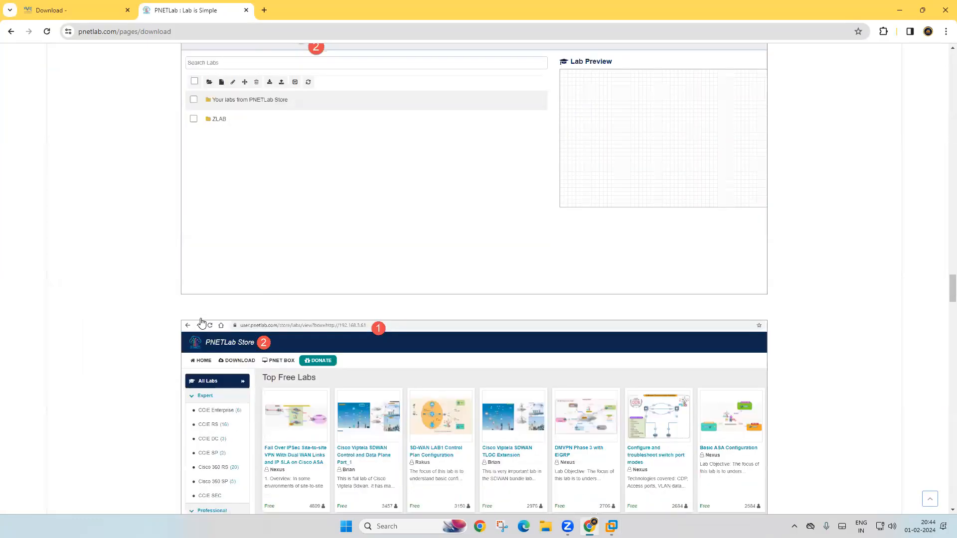
scroll(477, 162, "up", 8)
scroll(943, 90, "up", 5)
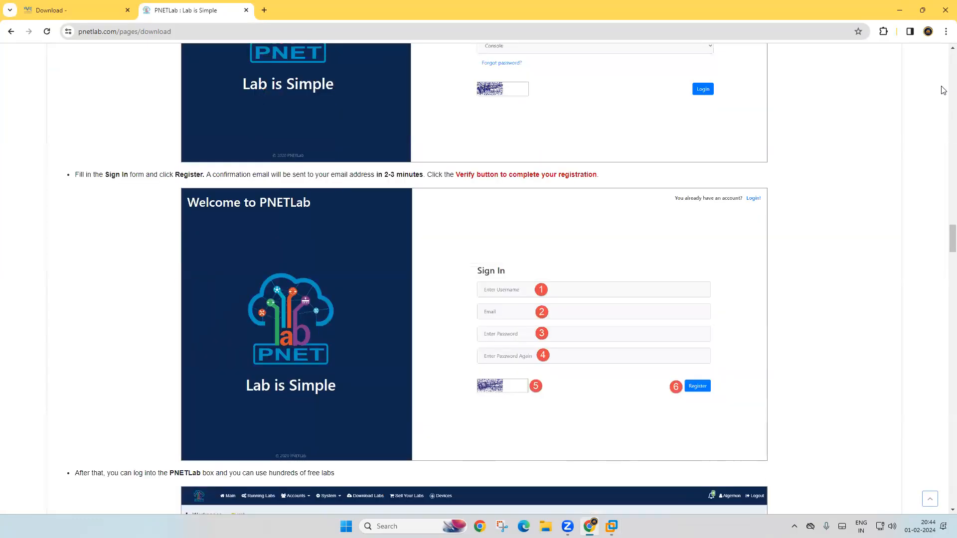
scroll(943, 89, "up", 1)
scroll(767, 243, "up", 4)
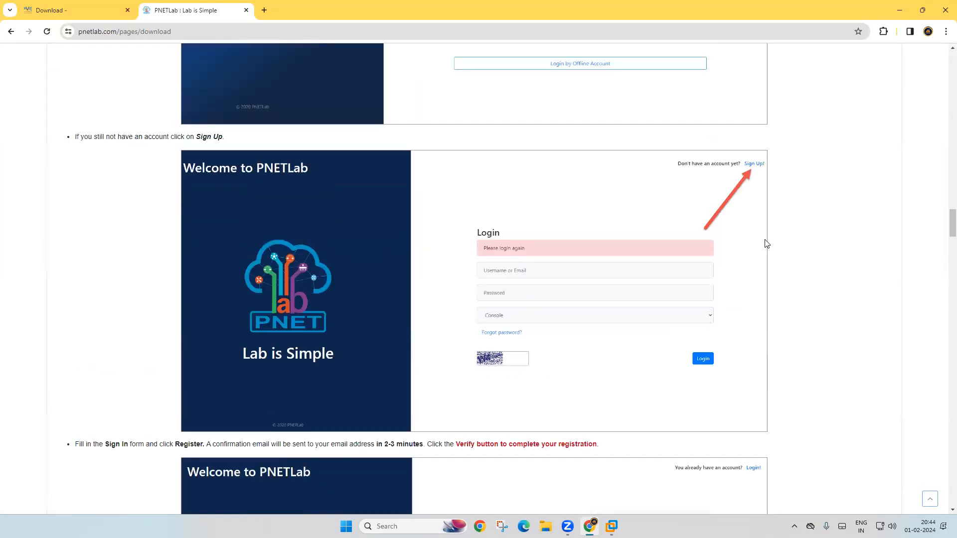
scroll(766, 243, "up", 20)
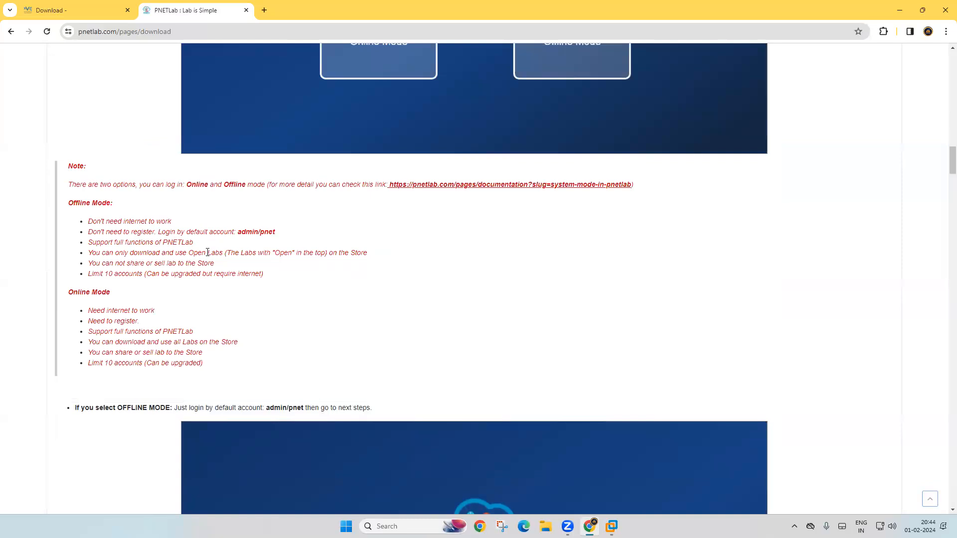
scroll(231, 260, "up", 12)
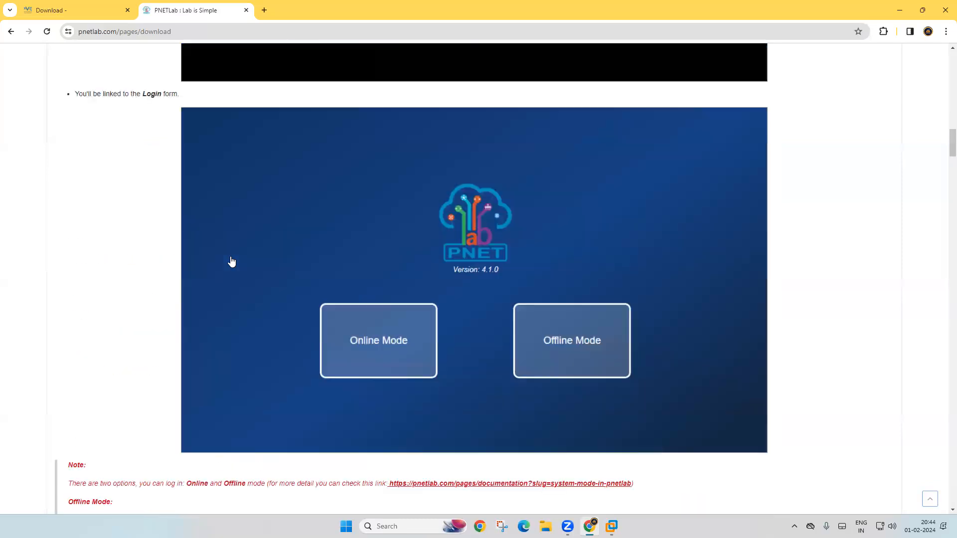
scroll(232, 261, "up", 3)
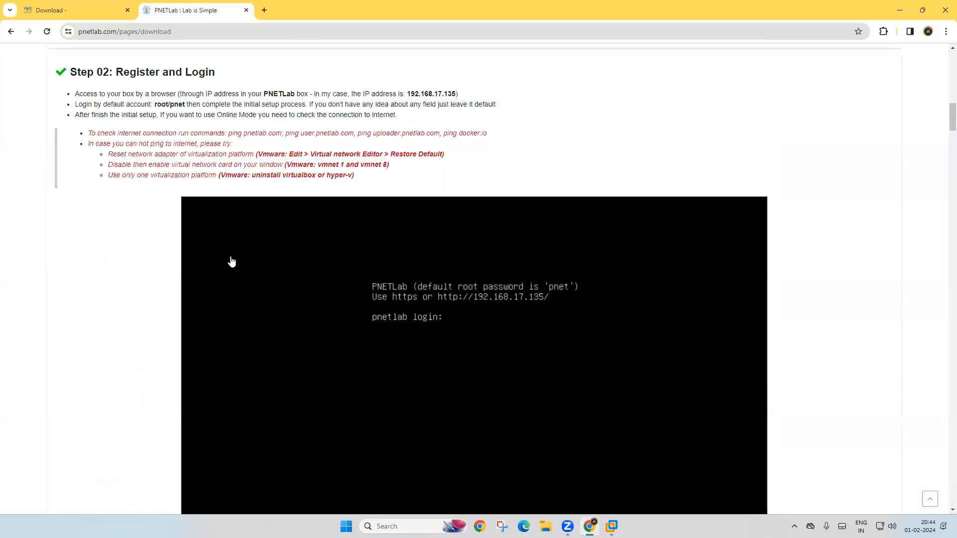
scroll(232, 261, "down", 1)
scroll(232, 261, "down", 1)
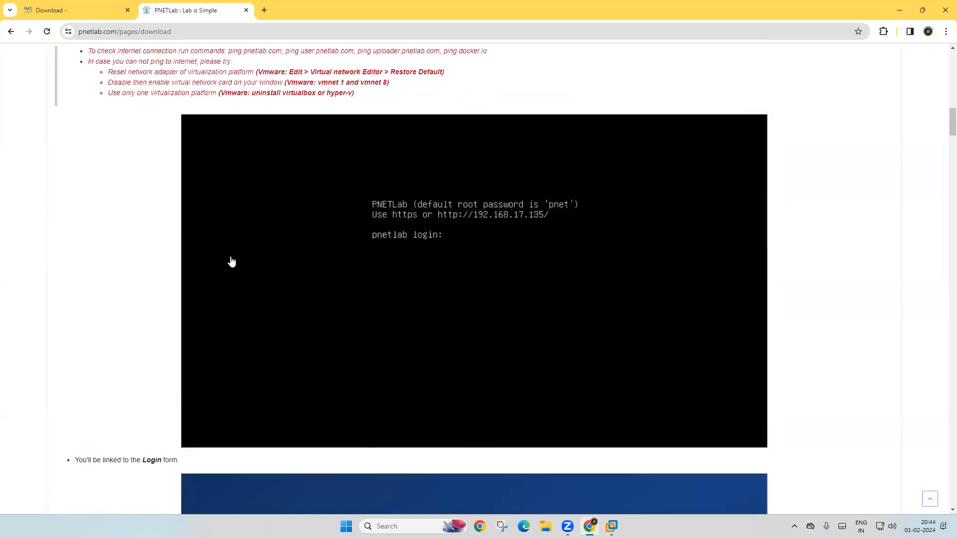
scroll(232, 261, "up", 2)
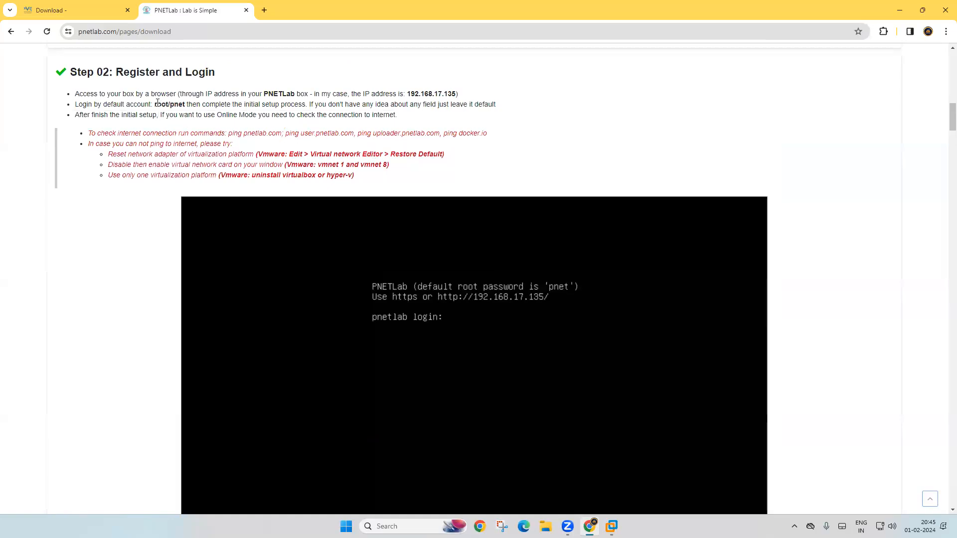
left_click_drag(154, 104, 185, 103)
Step: Return to the PNETLAB console and log in as root
left_click(814, 163)
left_click(904, 10)
left_click(481, 256)
key("Return")
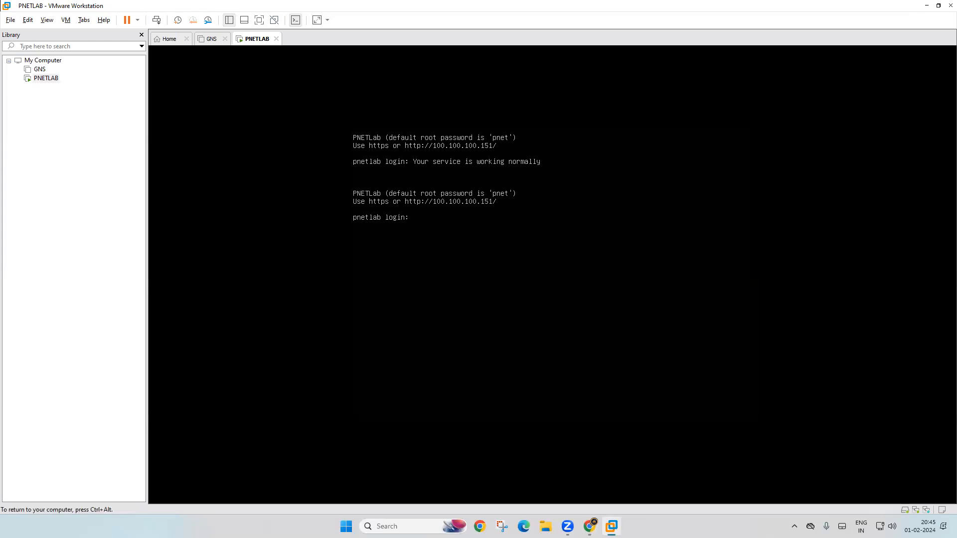
type("root")
key("Return")
key("Return")
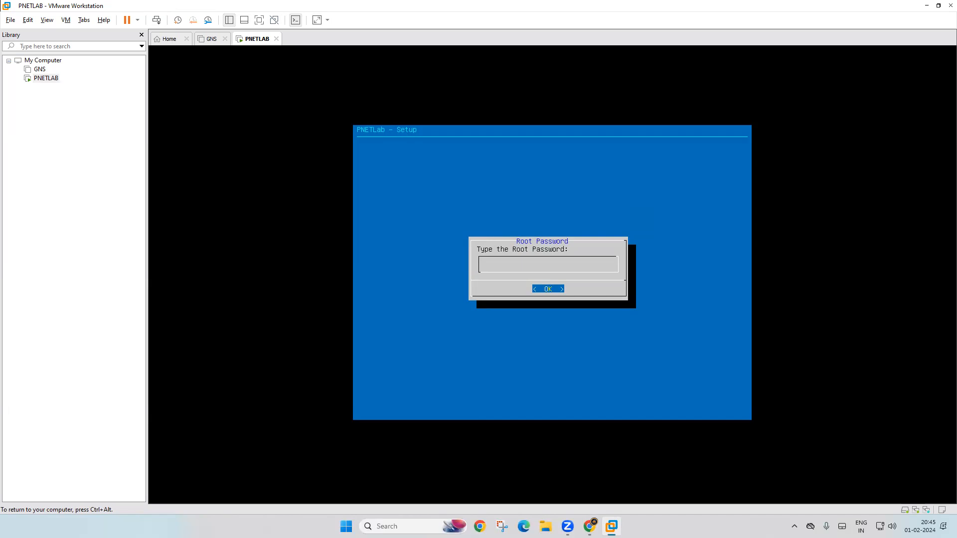
Step: Enter the root password, keep example.com as domain, and pick static addressing
key("Return")
key("Return")
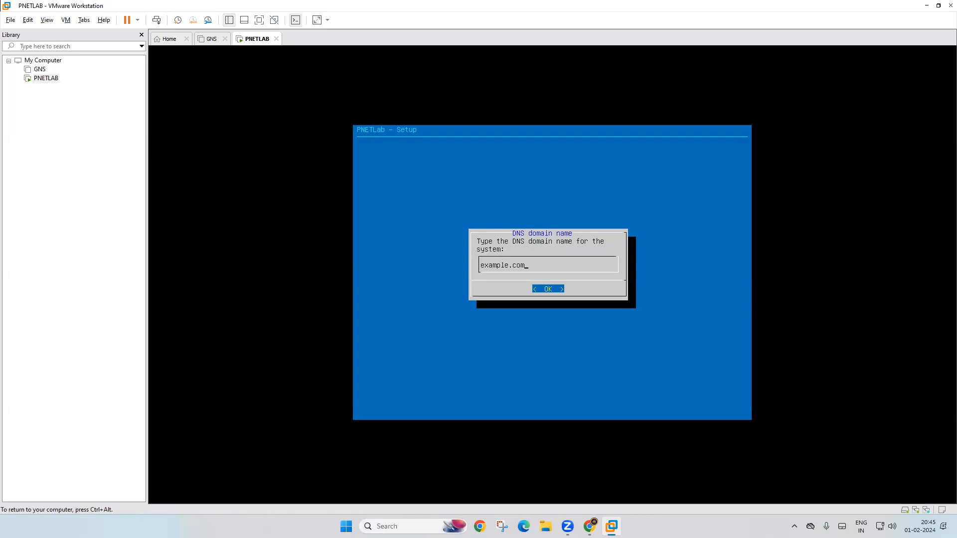
key("Return")
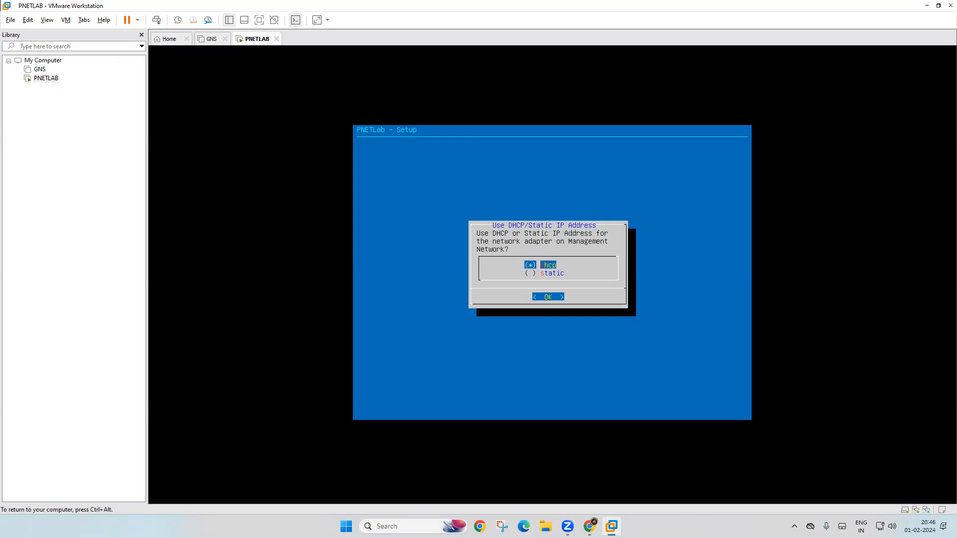
key("Down")
key("Return")
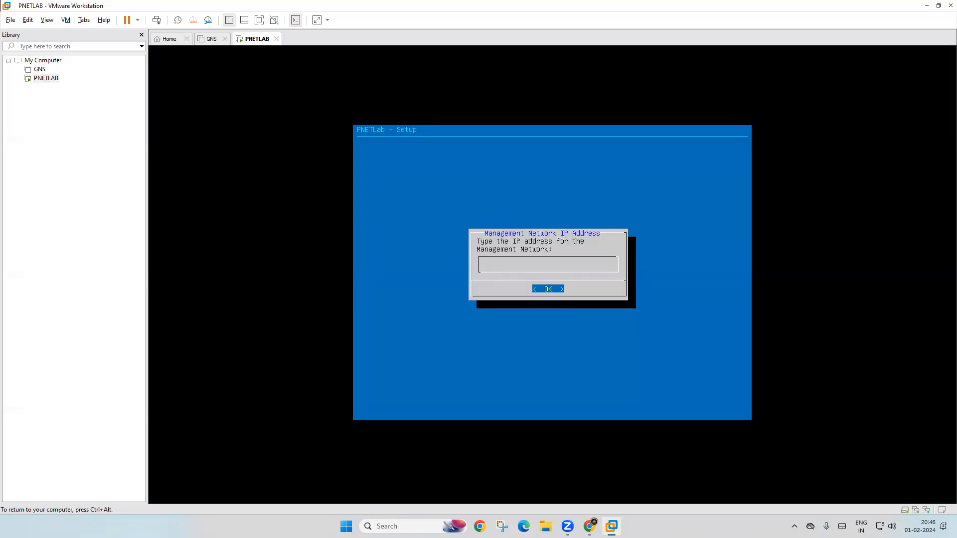
Step: Set management IP 100.100.100.21, mask 255.255.255.0 and gateway 100.100.100.2
type("100.100.100.21")
key("Return")
type("255.255.255.0")
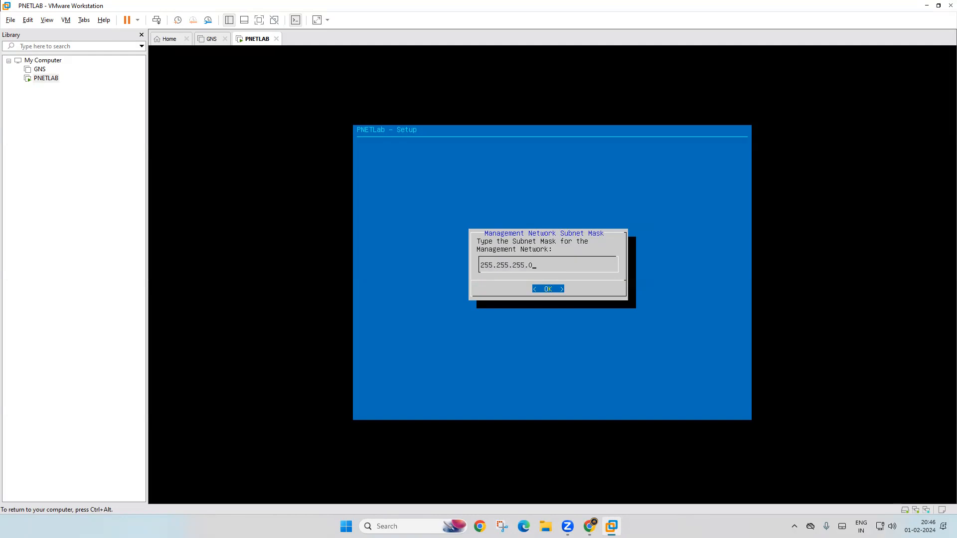
key("Return")
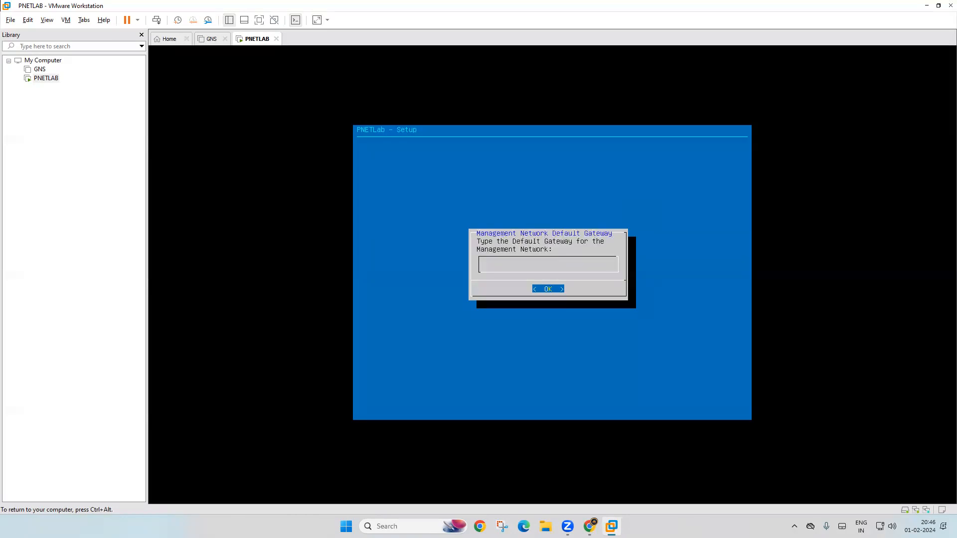
type("100.100.100.2")
key("Return")
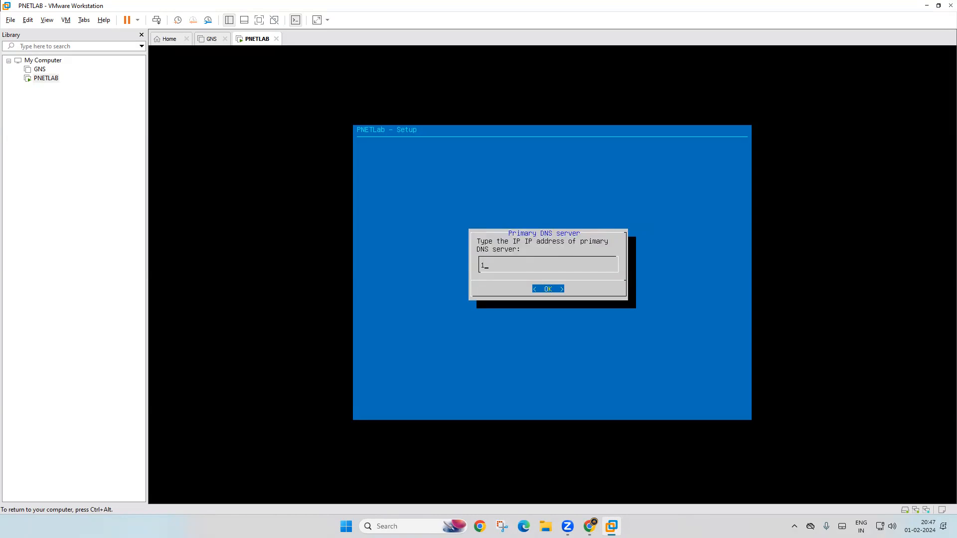
Step: Set DNS servers 100.100.100.2 and 8.8.8.8, leaving NTP empty
type("100.100.100.2")
key("Return")
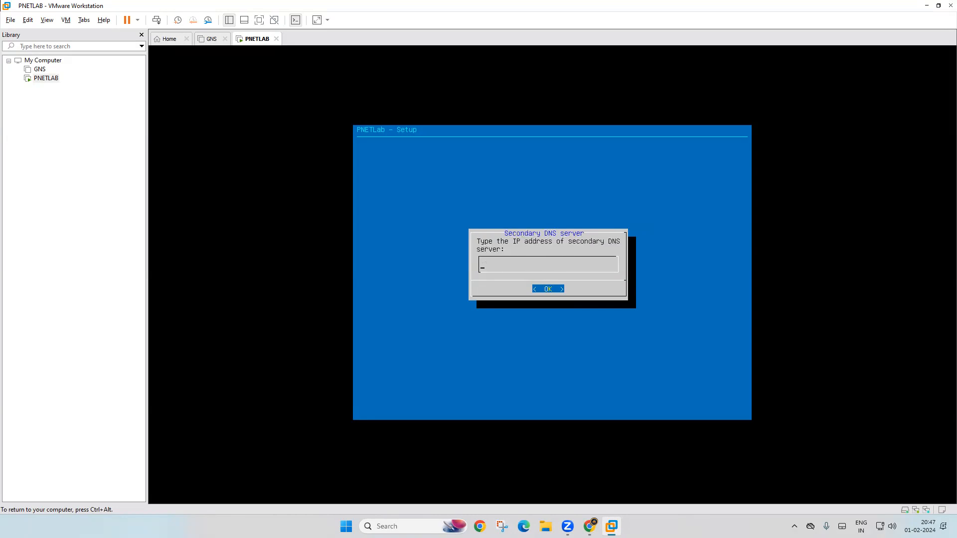
type("8.8.8.8")
key("Return")
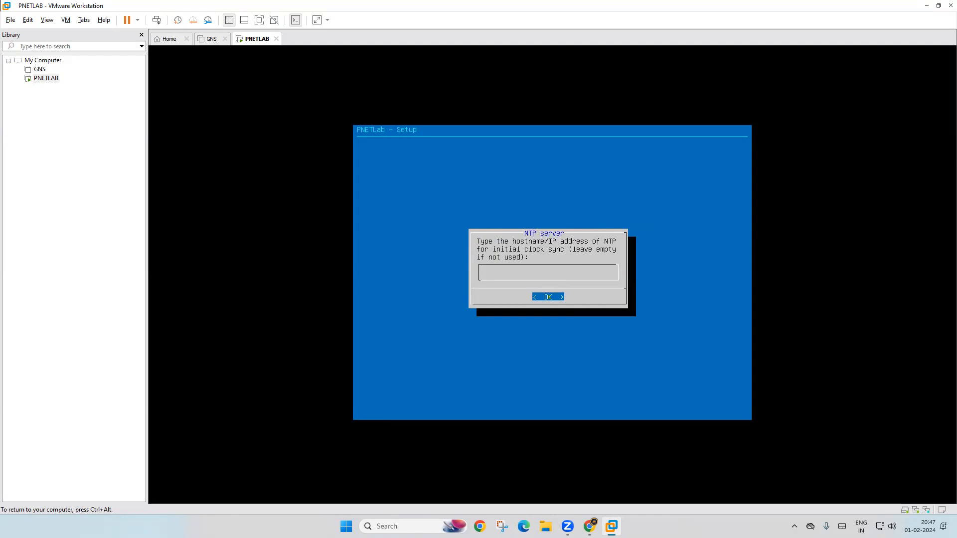
key("Return")
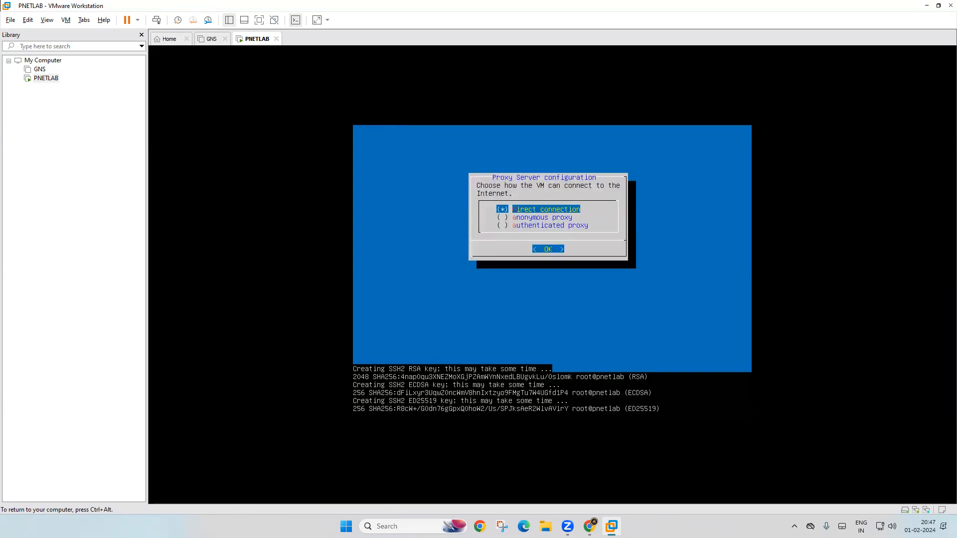
Step: Finish setup with a direct connection, confirm the login prompt at 100.100.100.21, then switch to Chrome
key("Return")
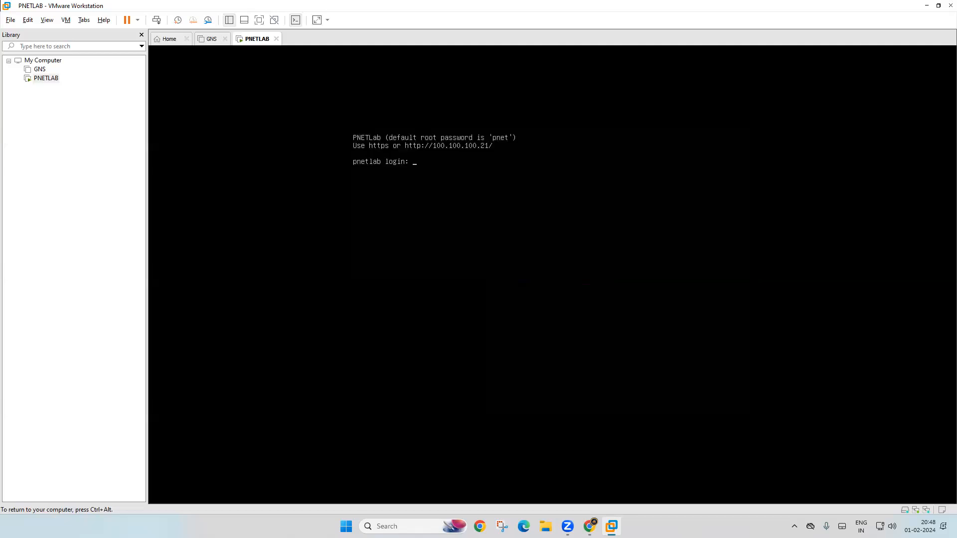
key("ctrl+alt")
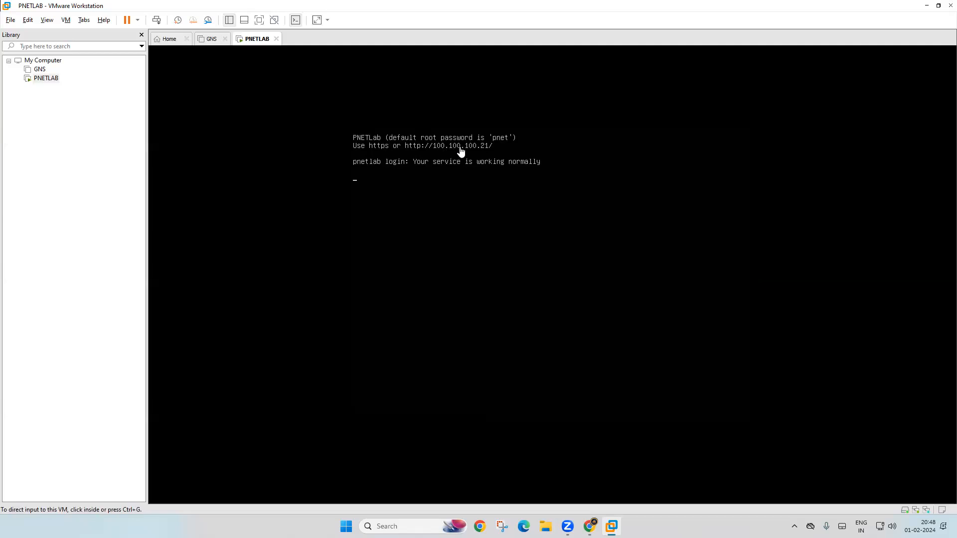
left_click(479, 200)
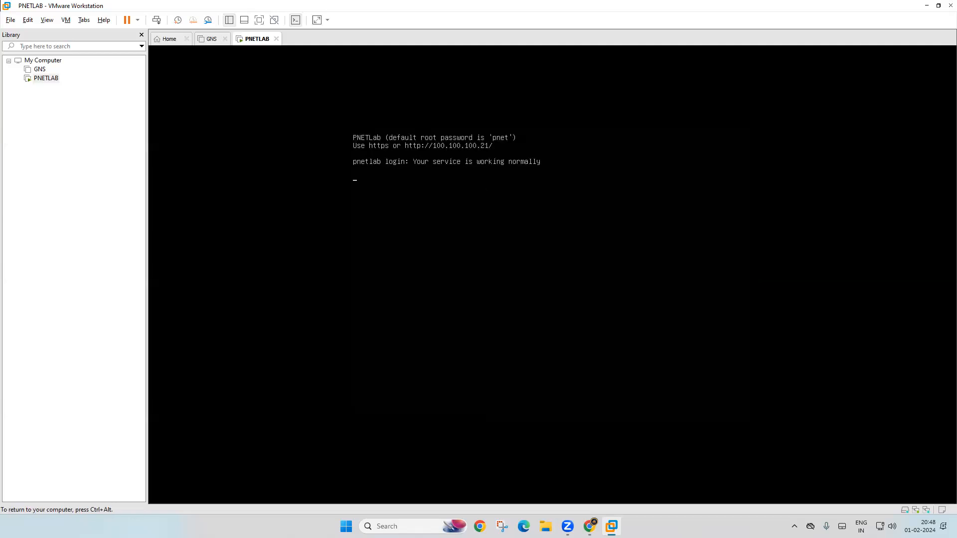
key("Return")
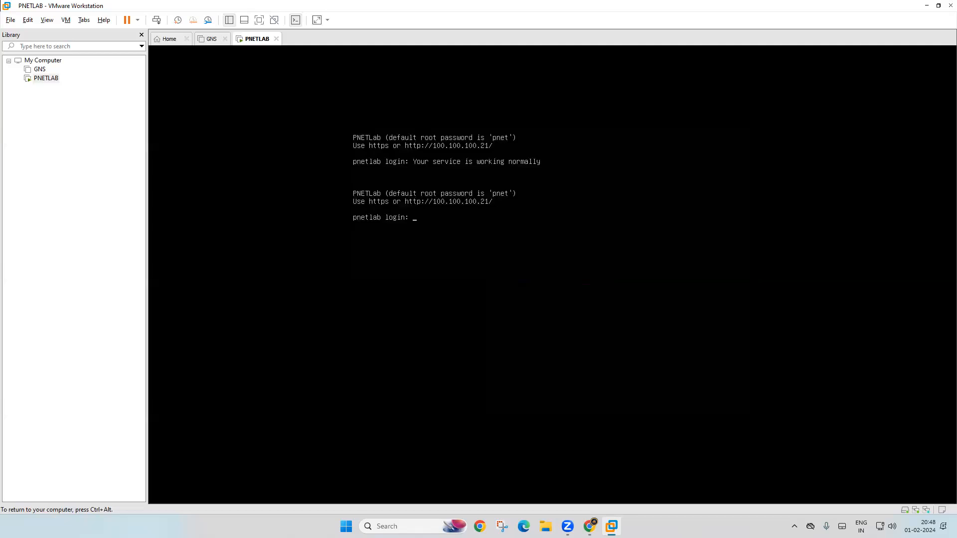
key("ctrl+alt")
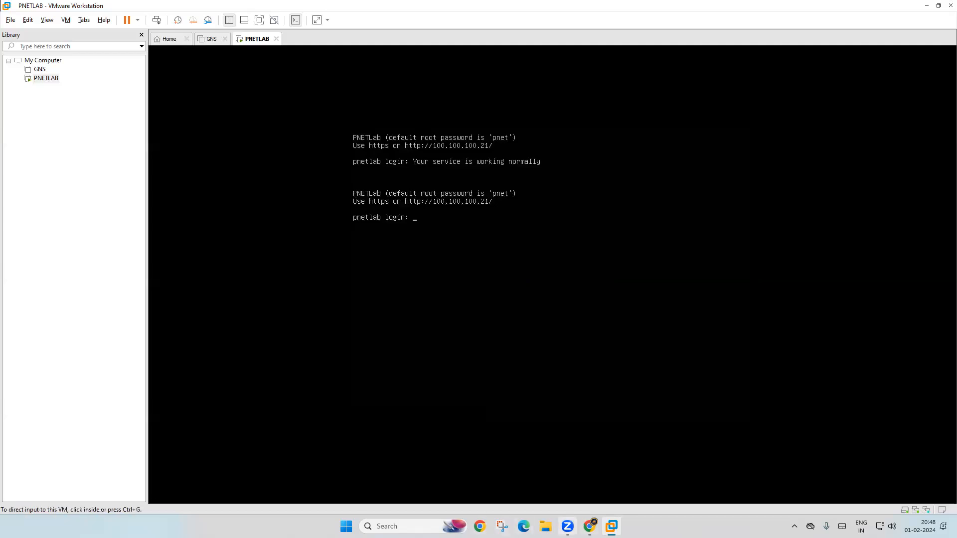
key("alt+Tab")
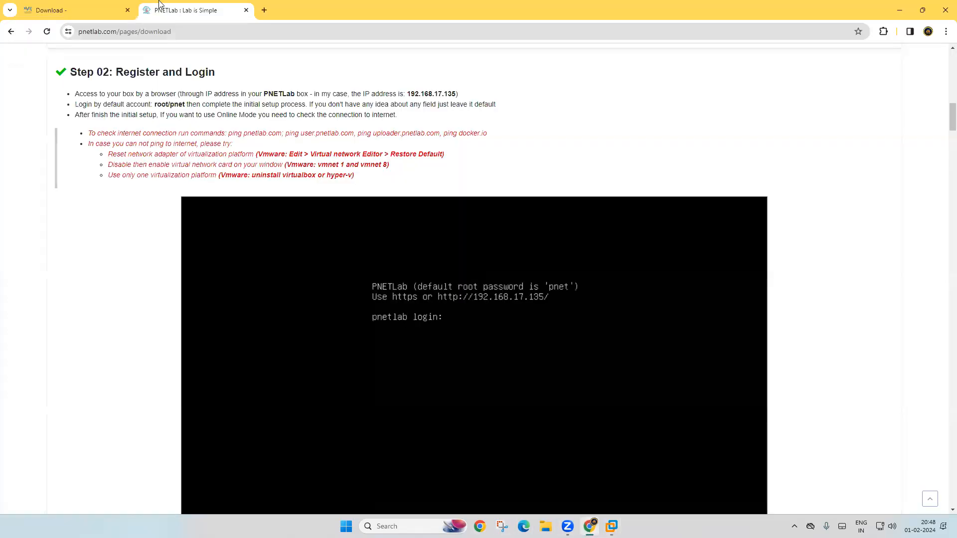
Step: Load the PNETLab web interface at 100.100.100.21 and choose Offline Mode
left_click(77, 4)
key("ctrl+l")
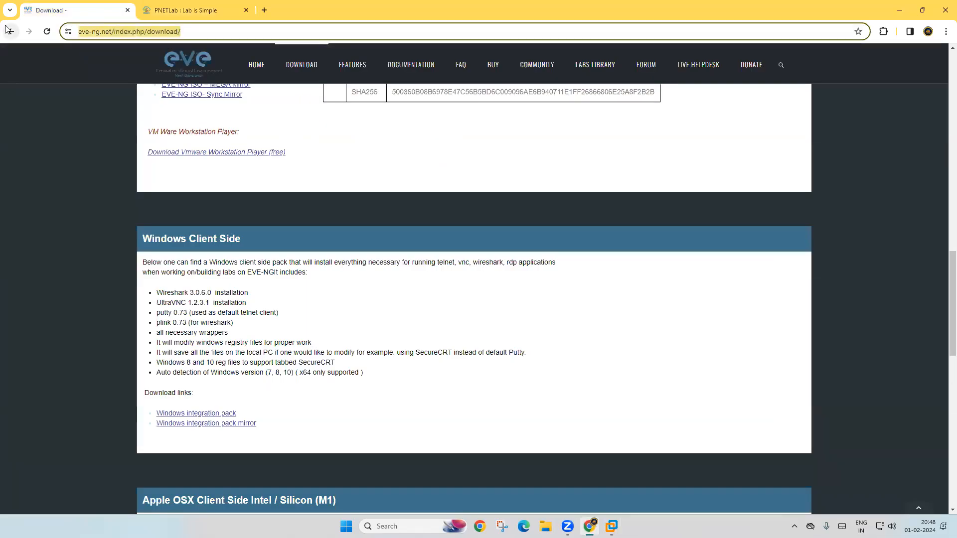
type("100.100.100.21")
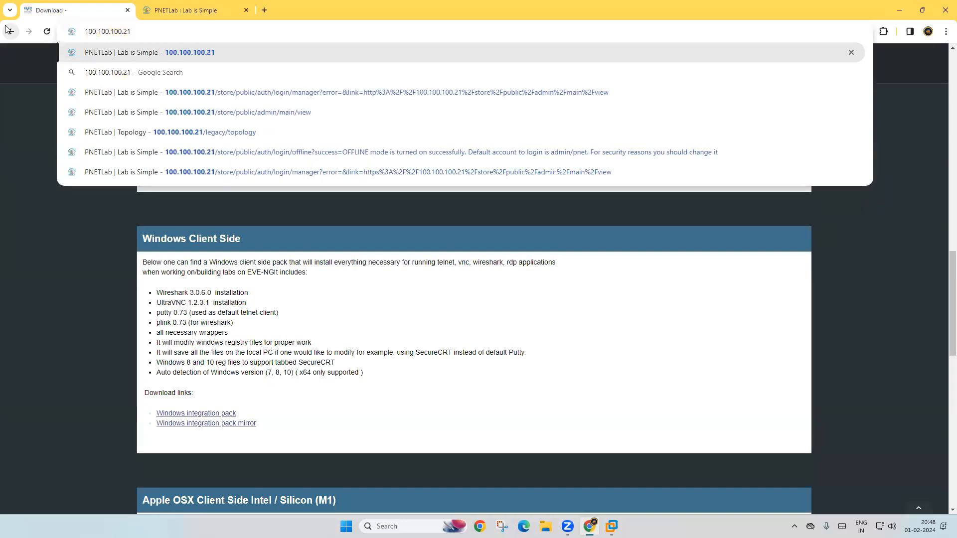
key("Return")
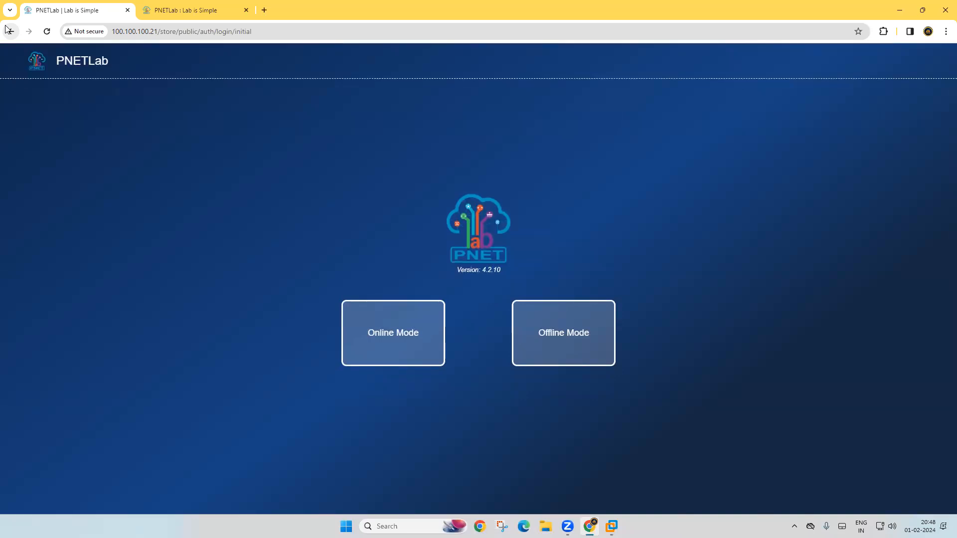
left_click(578, 341)
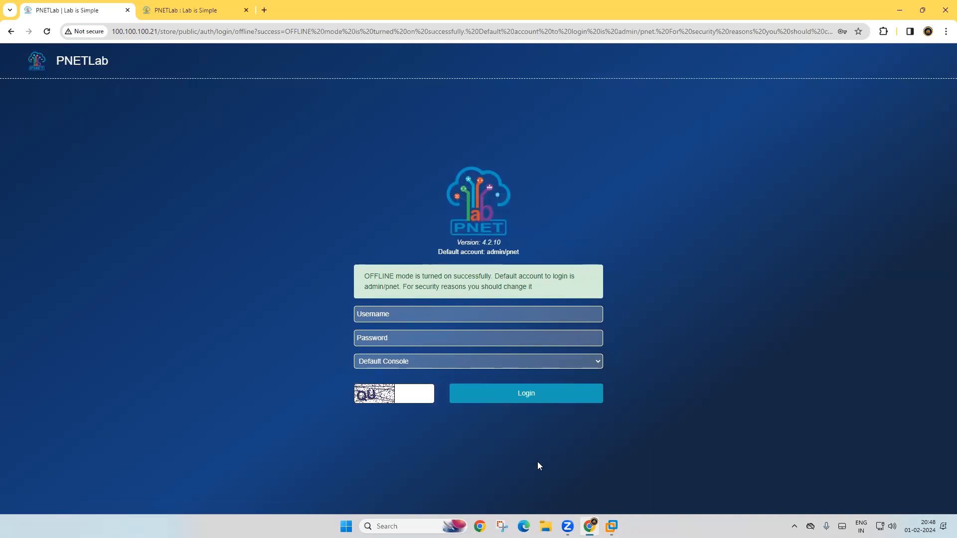
Step: Check the default login account on the tutorial tab, then go back to the login page
left_click(177, 11)
scroll(303, 199, "down", 5)
scroll(304, 200, "down", 8)
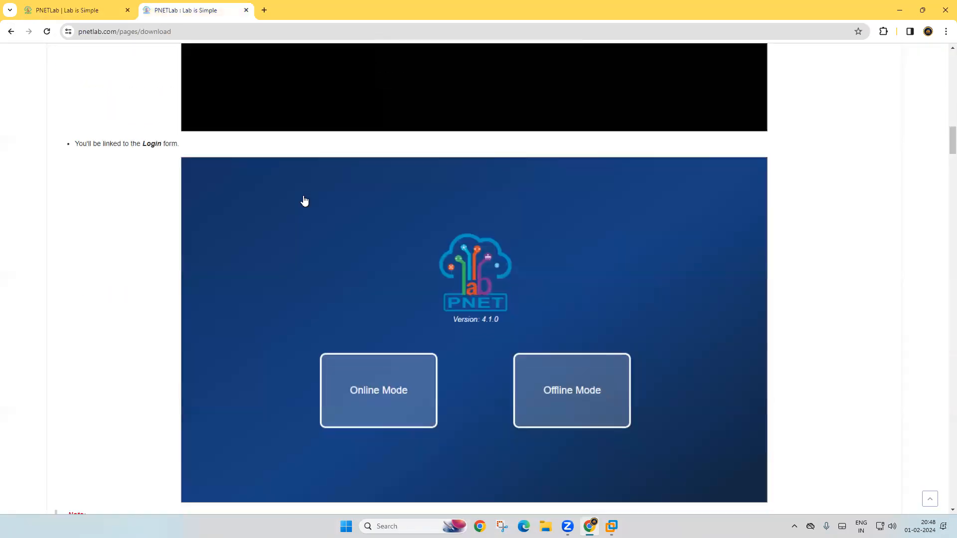
scroll(304, 201, "down", 1)
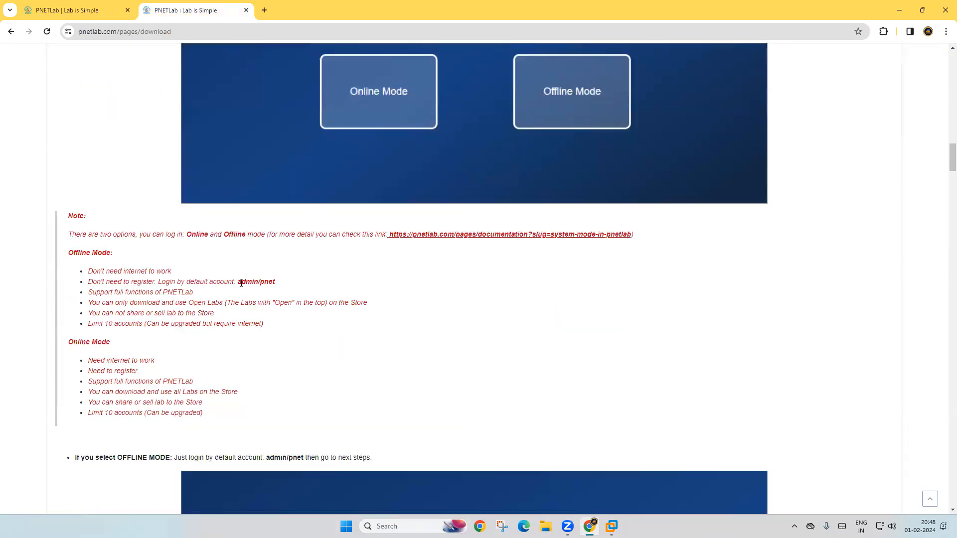
left_click_drag(238, 281, 277, 285)
left_click(424, 334)
left_click(42, 6)
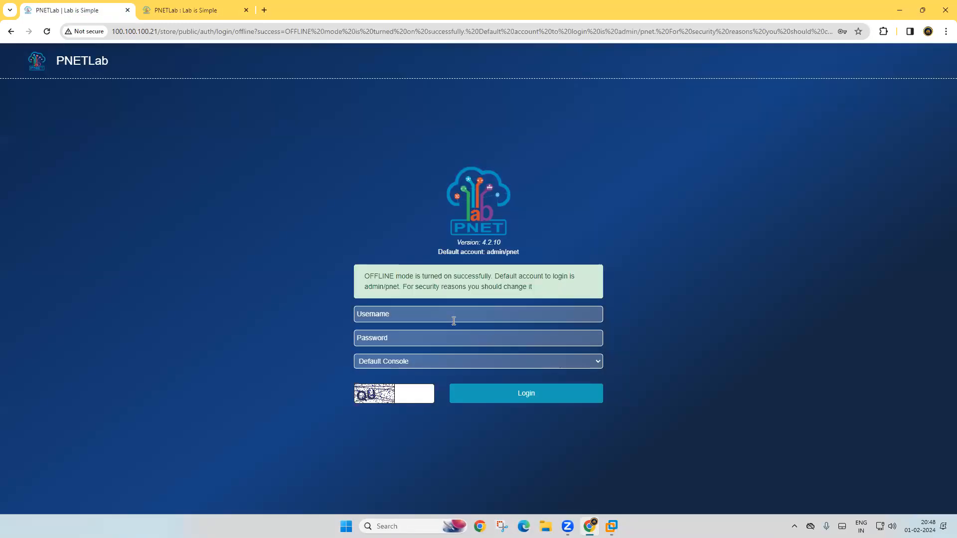
Step: Sign in as admin with the default password and the captcha characters
left_click(452, 316)
left_click(427, 340)
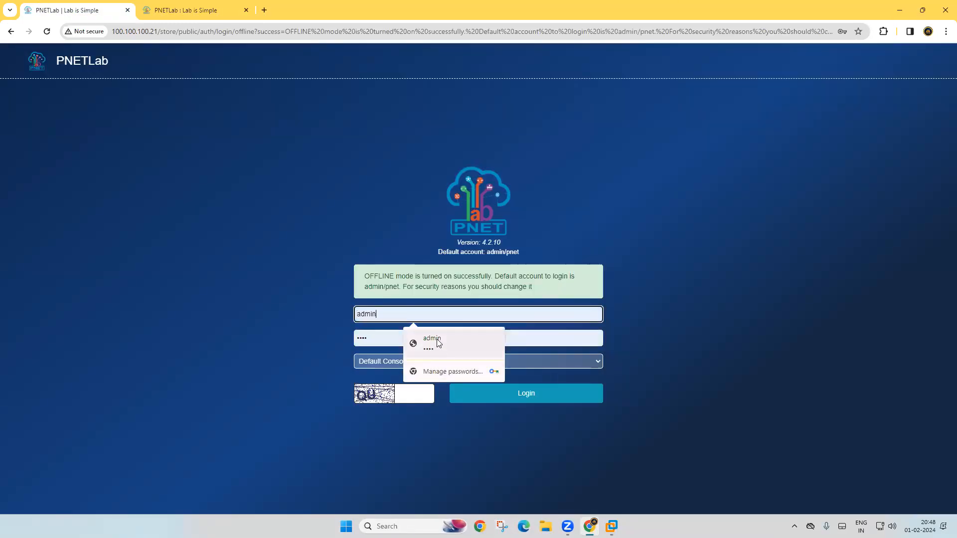
left_click(414, 335)
key("BackSpace")
key("BackSpace")
key("BackSpace")
key("BackSpace")
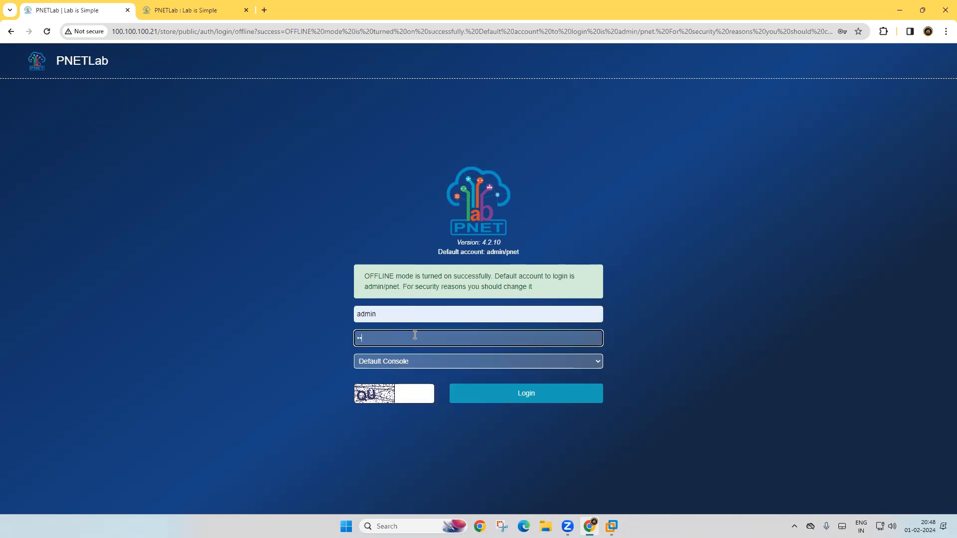
type("pnet")
left_click(415, 394)
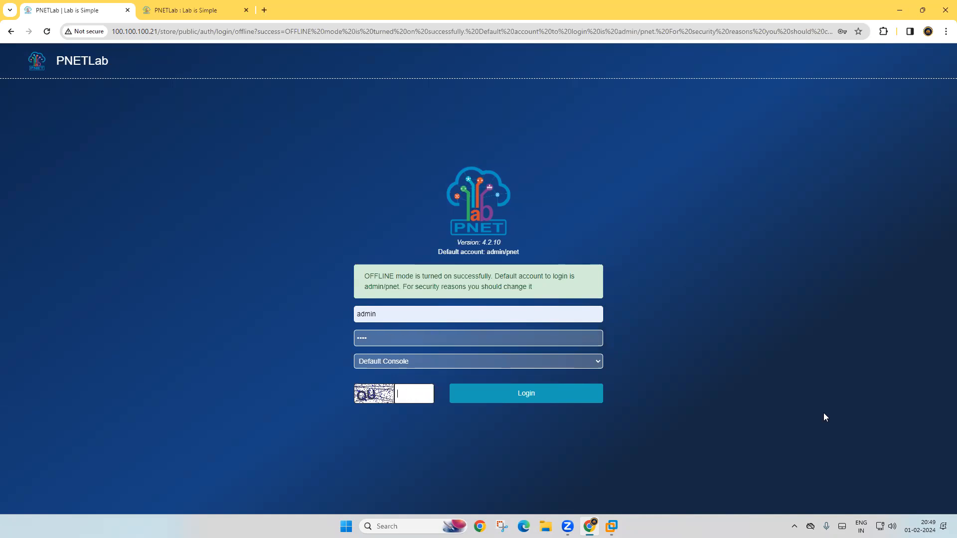
type("QU")
left_click(547, 397)
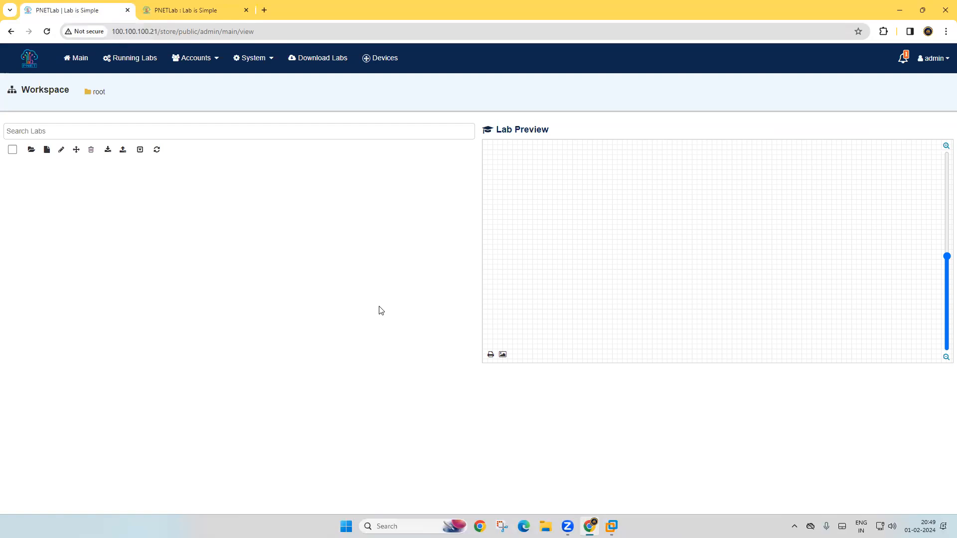
Step: Create a new lab named PA1 and open its topology
left_click(47, 150)
left_click(264, 112)
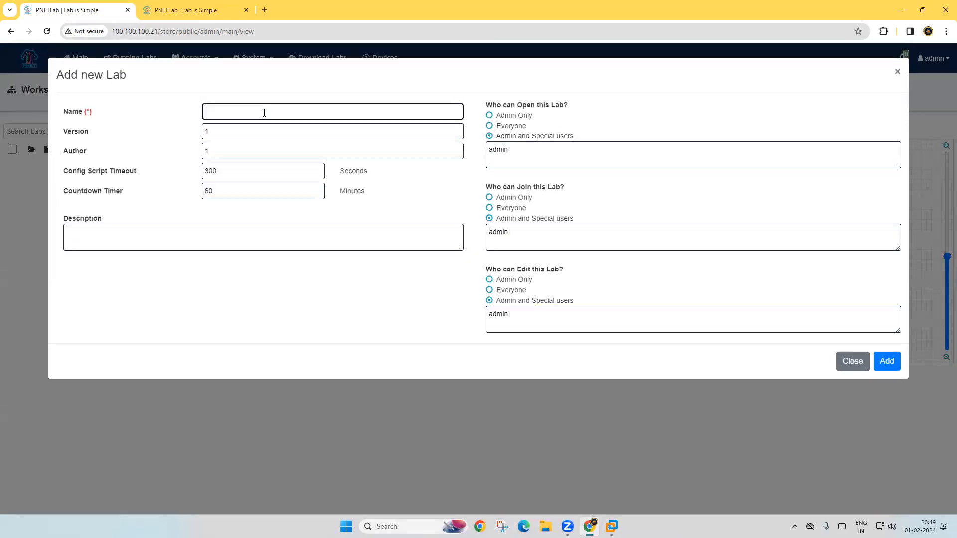
type("Test")
key("BackSpace")
key("BackSpace")
key("BackSpace")
key("BackSpace")
type("PA1")
left_click(890, 366)
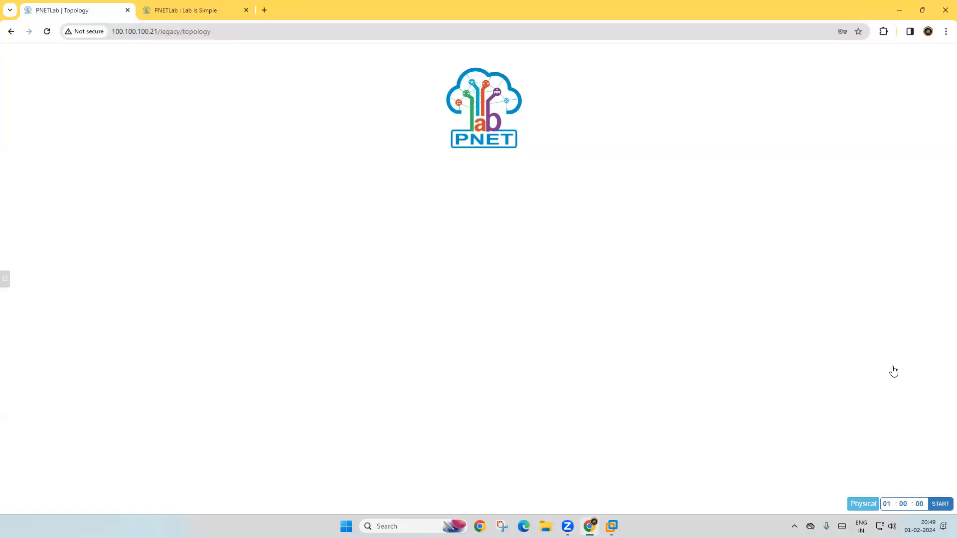
Step: Delete the default PNET logo from the topology canvas
right_click(465, 99)
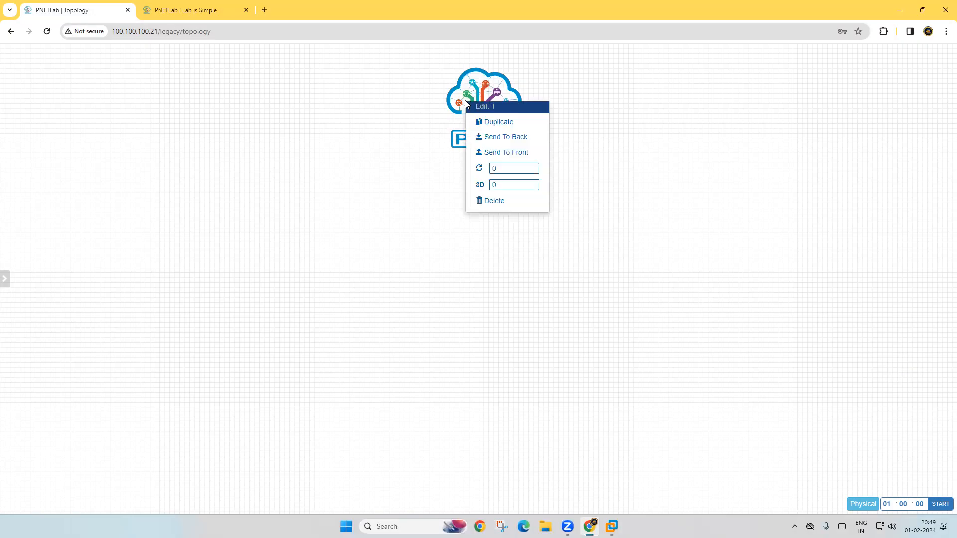
left_click(497, 202)
left_click(457, 110)
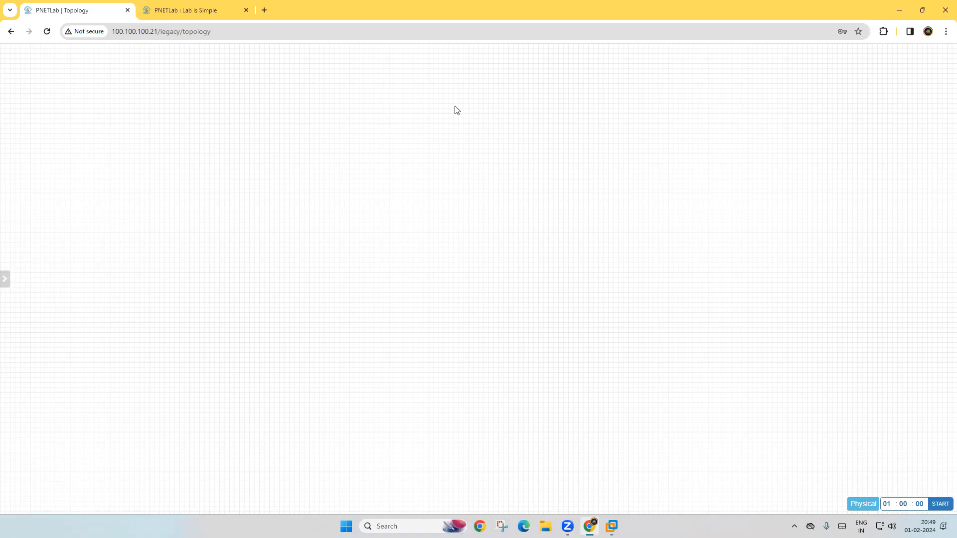